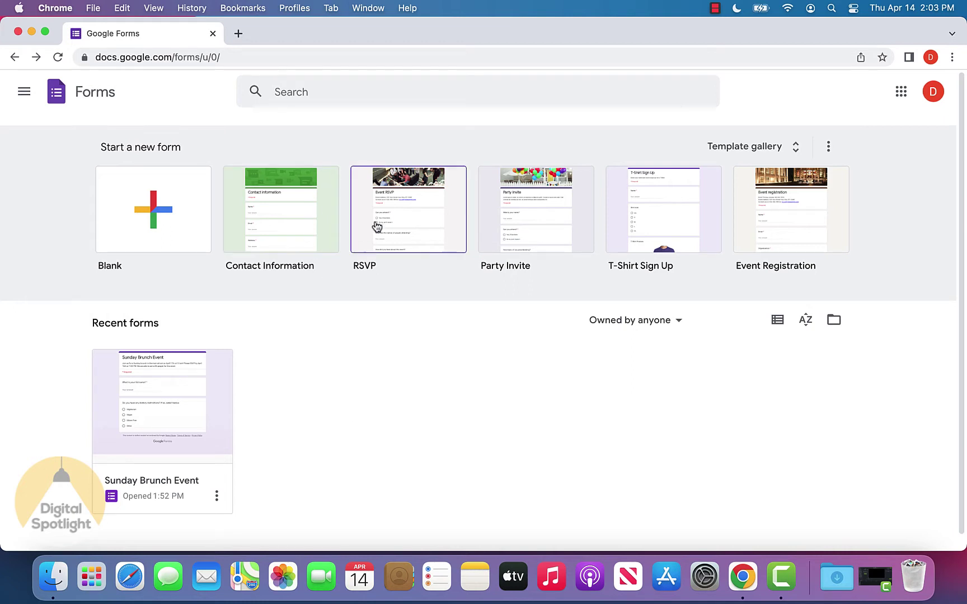
Step: Go to forms.google.com and start a new blank form
click(221, 57)
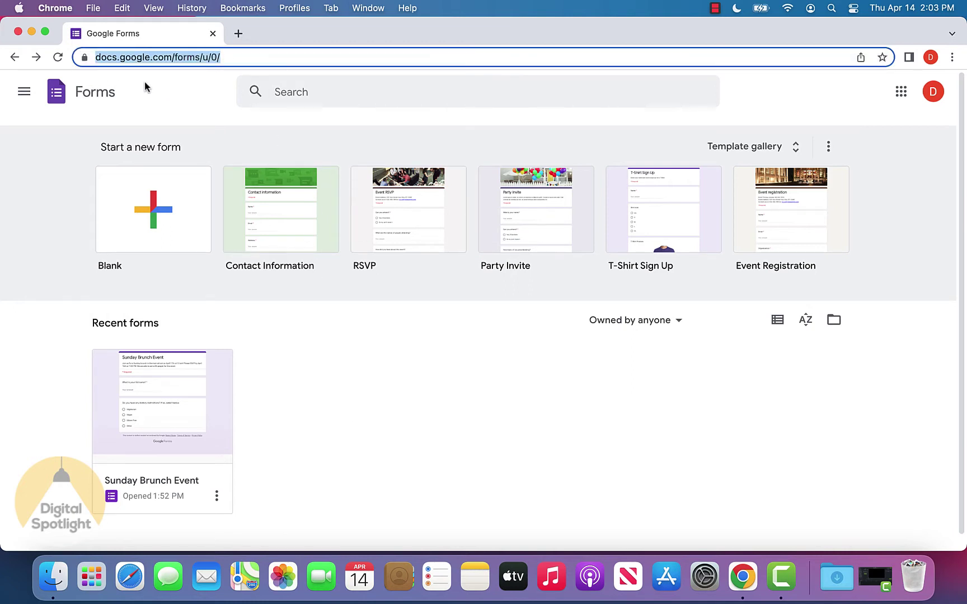
text(forms.google.)
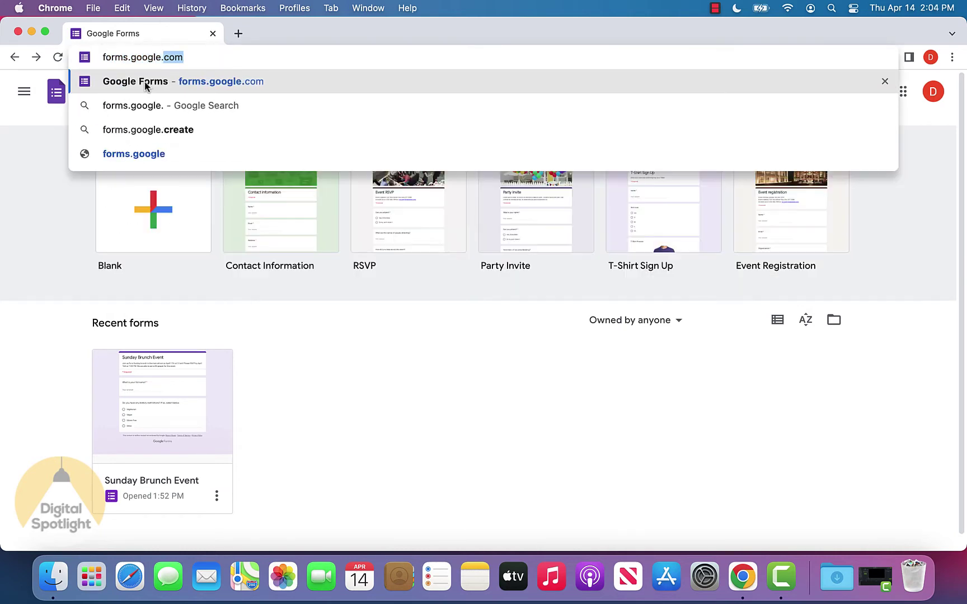
click(145, 83)
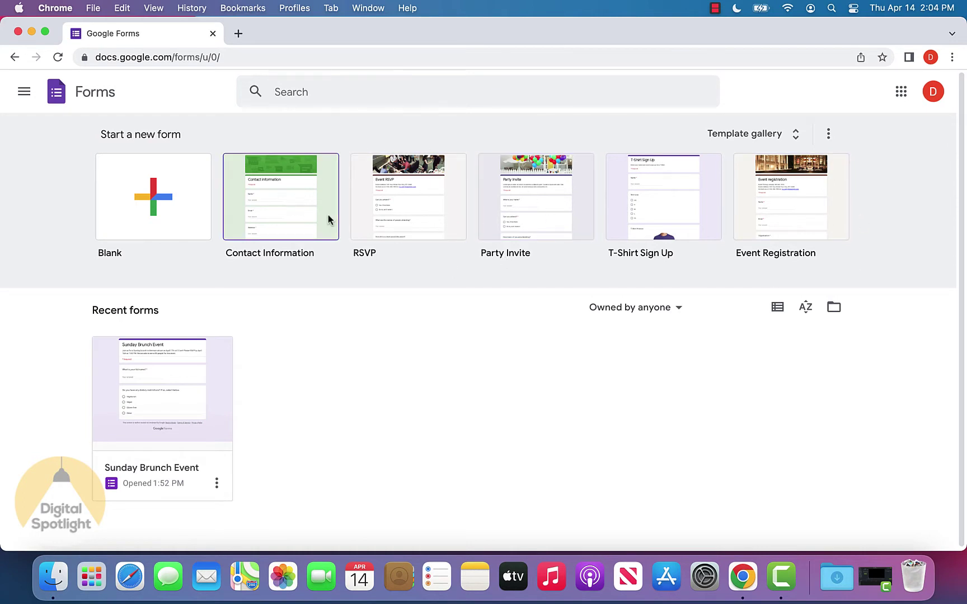
click(146, 216)
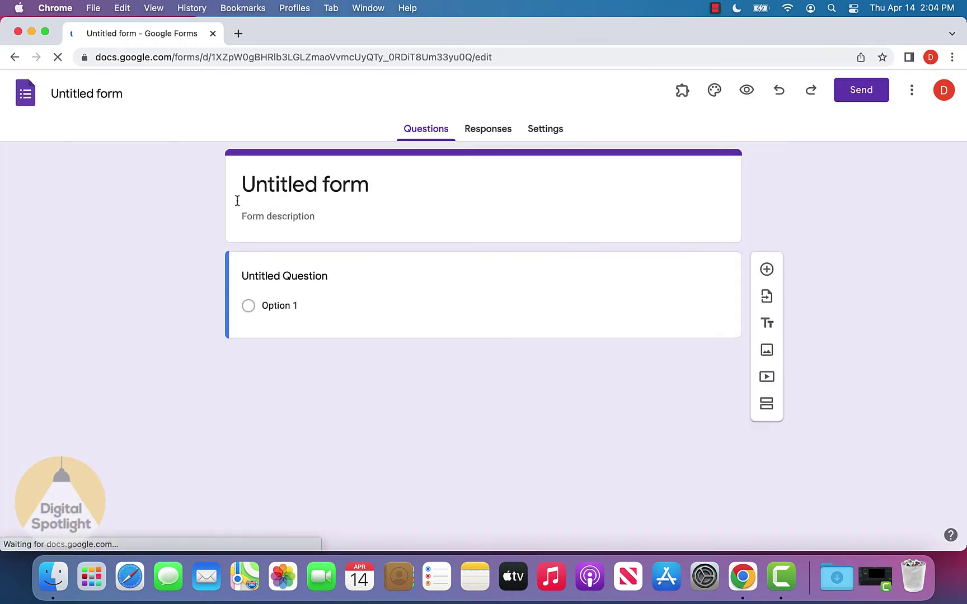
Step: Replace the Untitled form title with 'Sample Quiz 1'
click(302, 185)
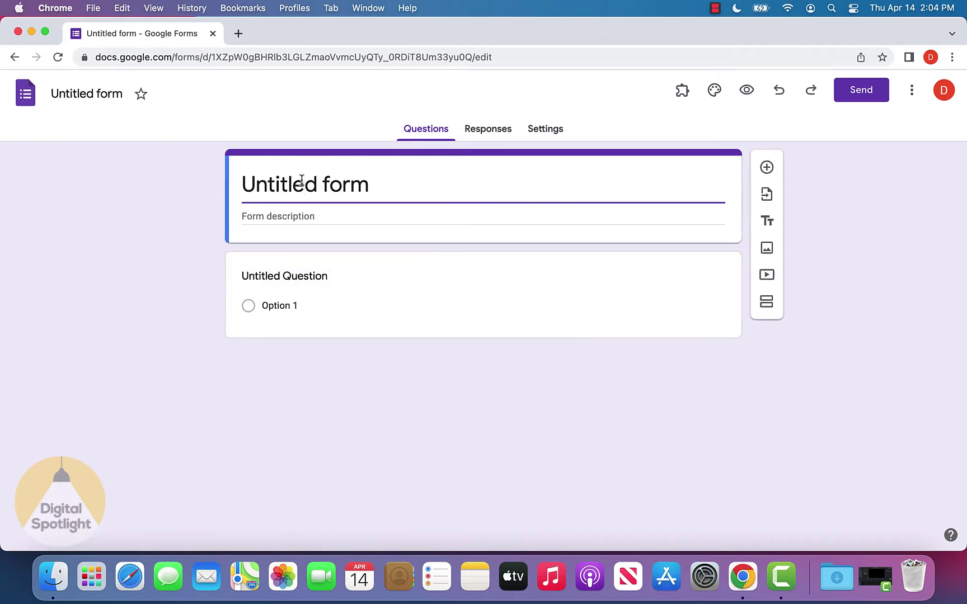
key(super+a)
text(Sample Quiz)
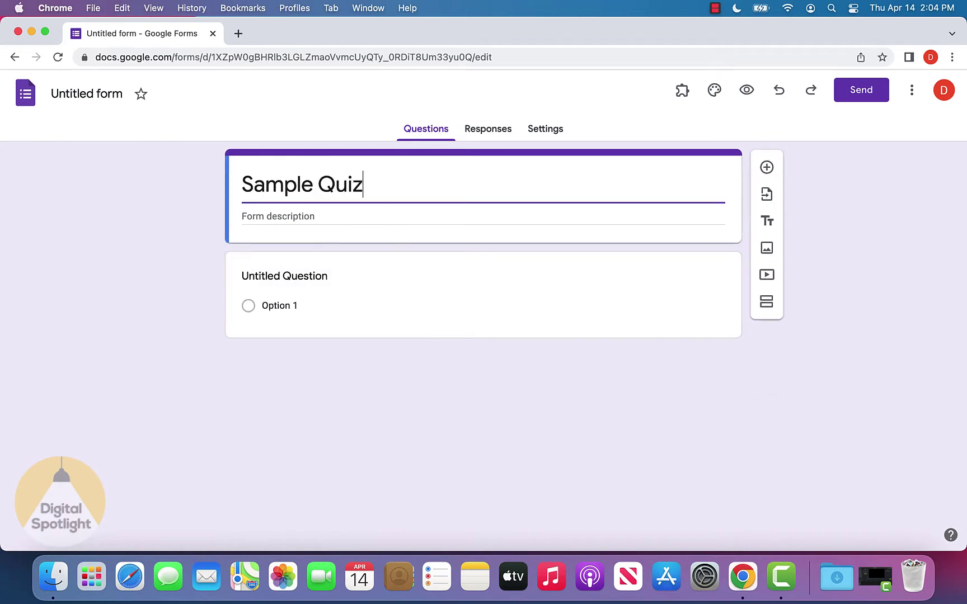
text( 1)
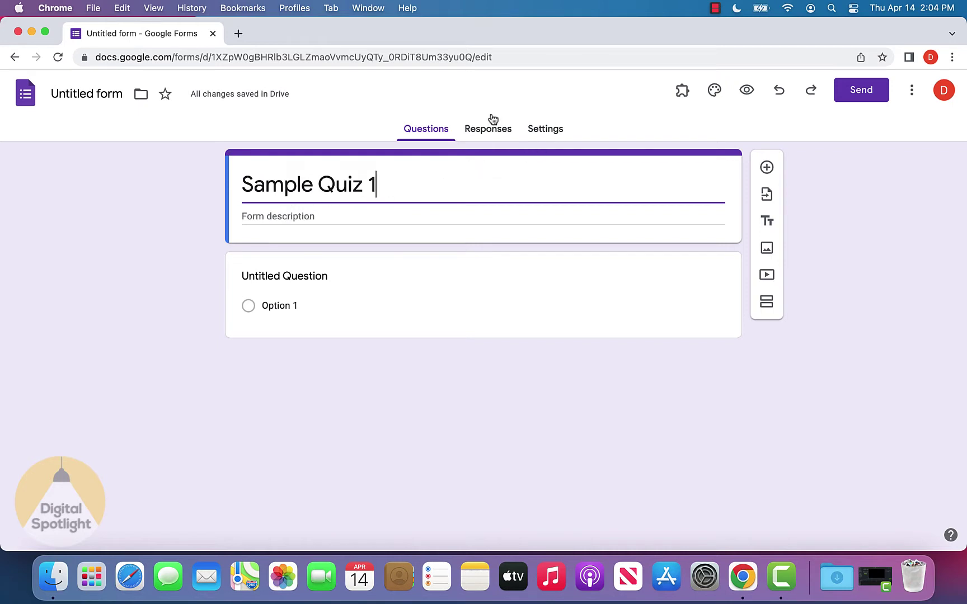
Step: Turn on Make this a quiz in Settings, keeping the default question point value at 0
click(545, 132)
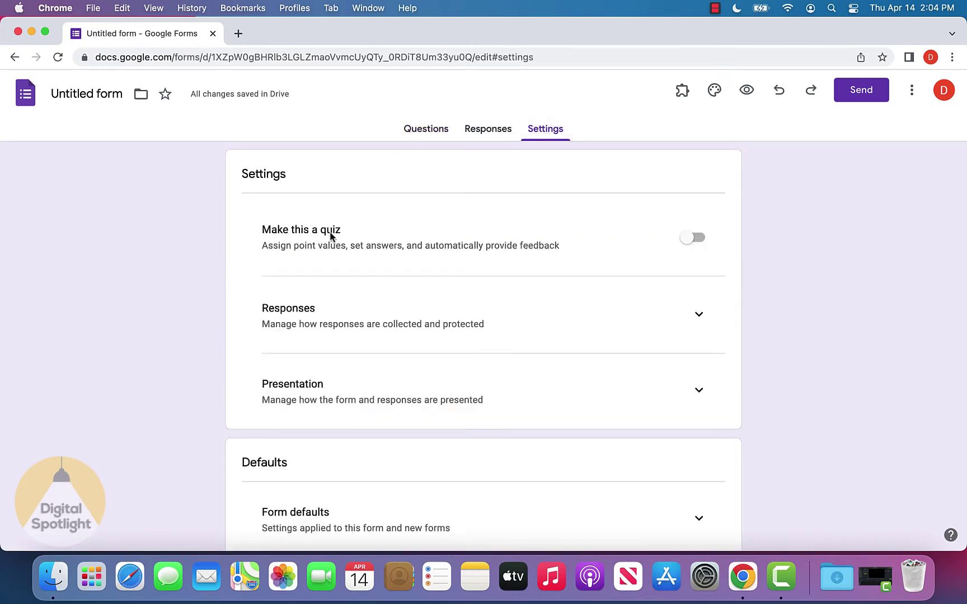
click(691, 240)
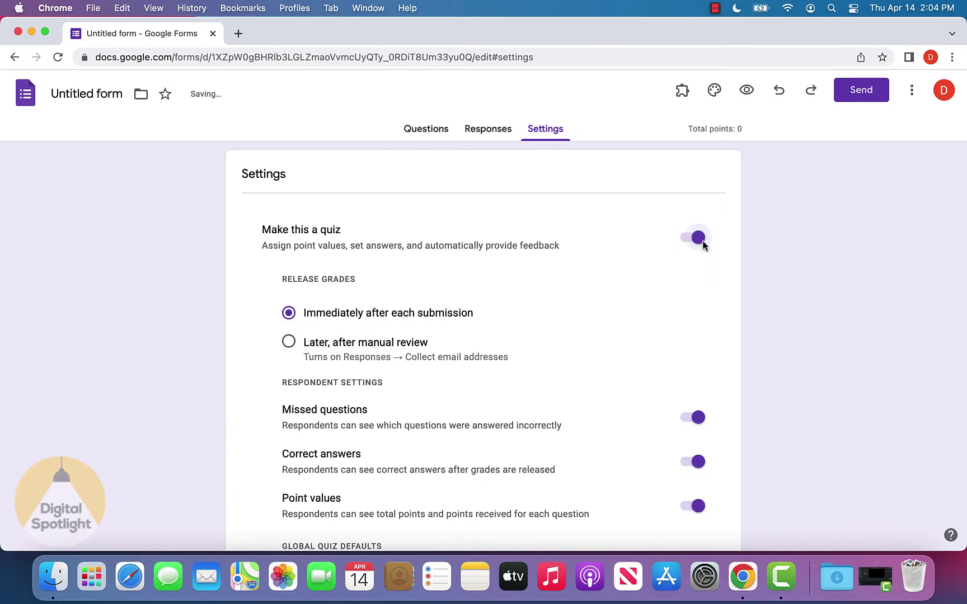
scroll(677, 237, down, 3)
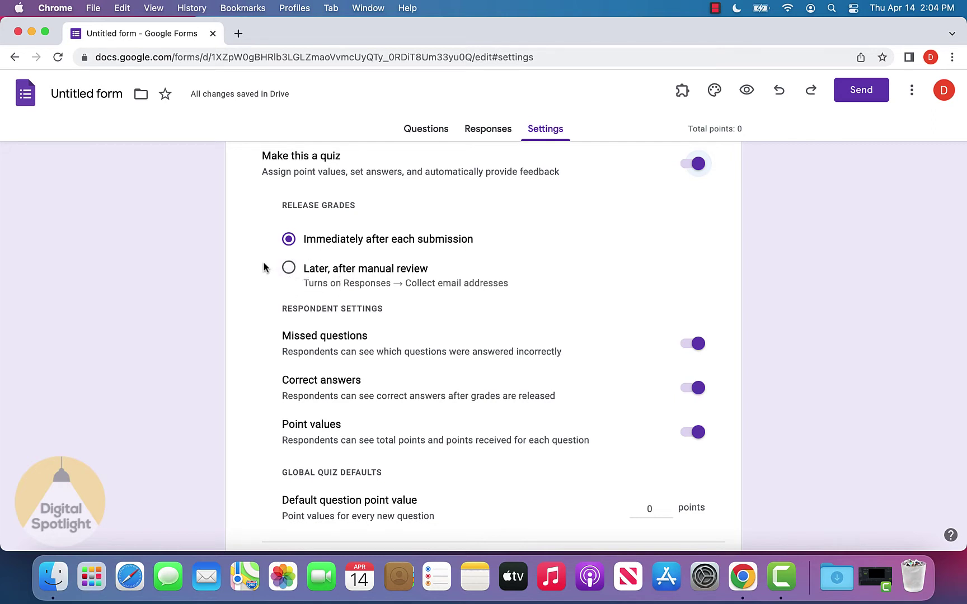
scroll(331, 235, down, 2)
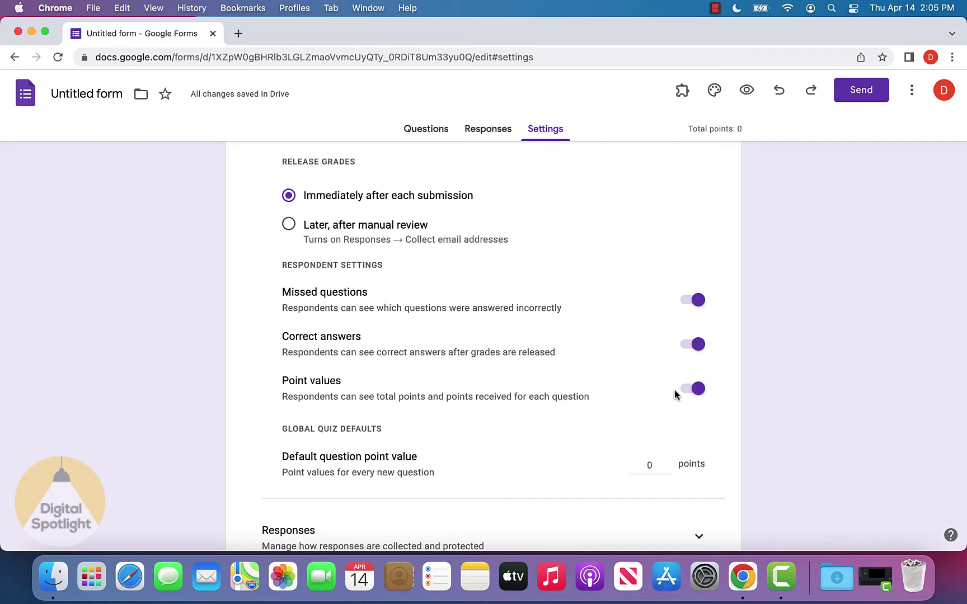
scroll(676, 405, down, 1)
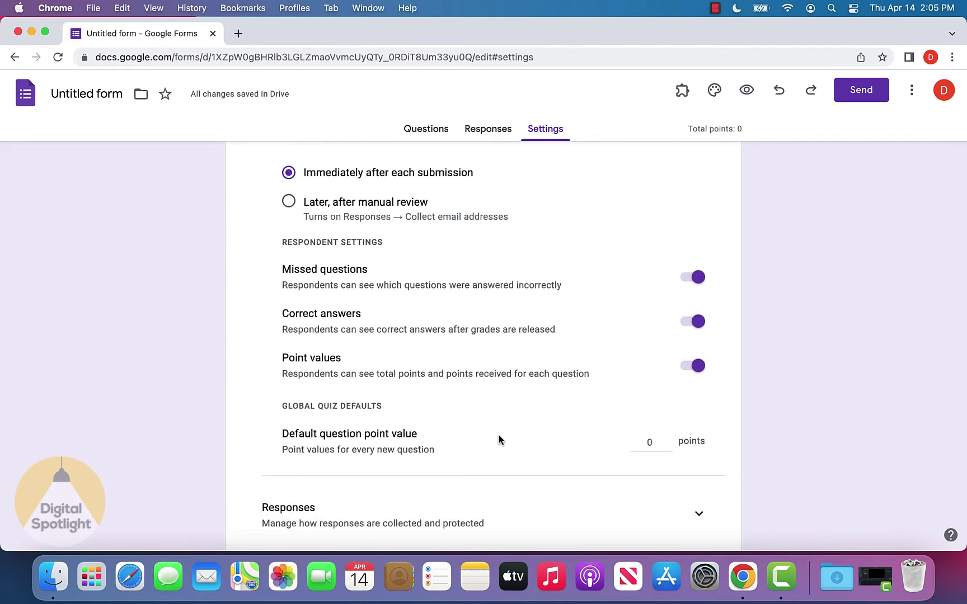
double_click(648, 445)
click(668, 445)
click(603, 441)
Step: Title the first question 'What is the longest phase of the cell cycle?'
click(422, 128)
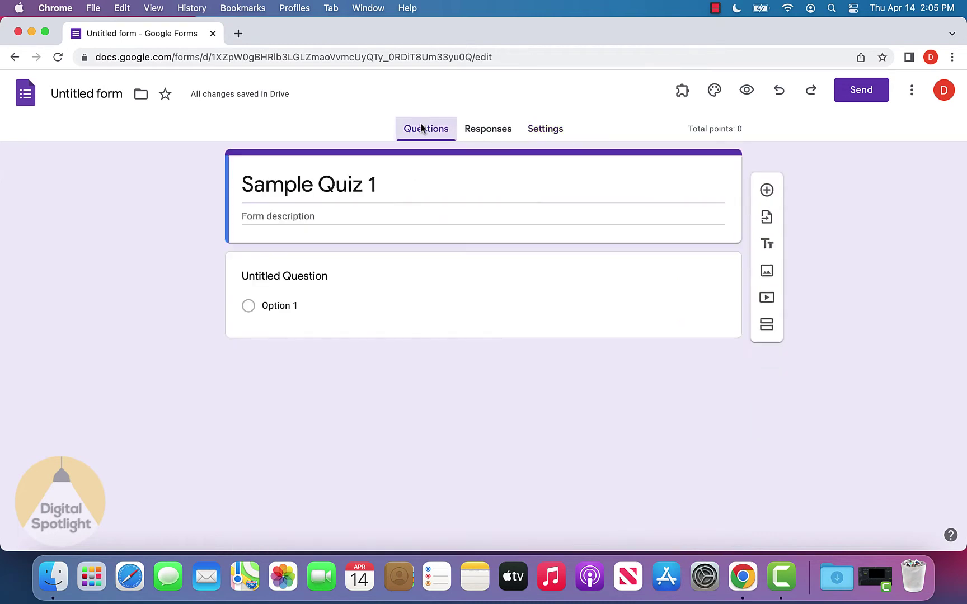
click(303, 276)
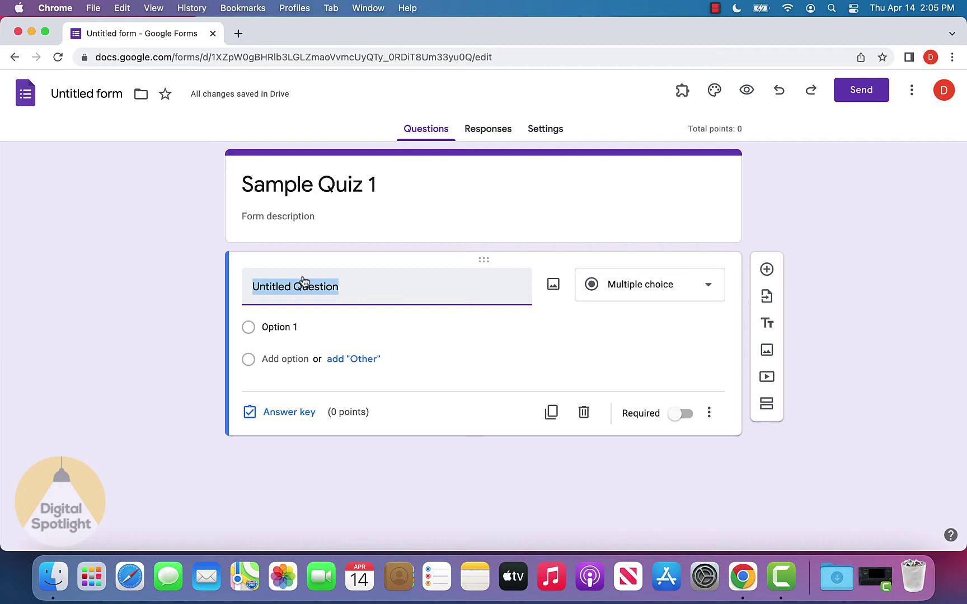
text(W)
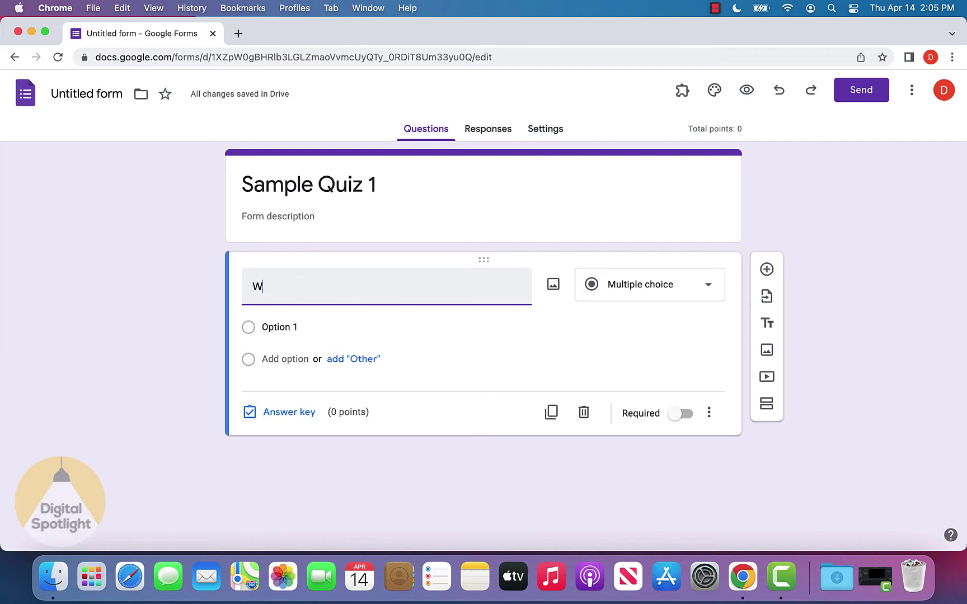
text(hat is the longest phase of the cell cycle)
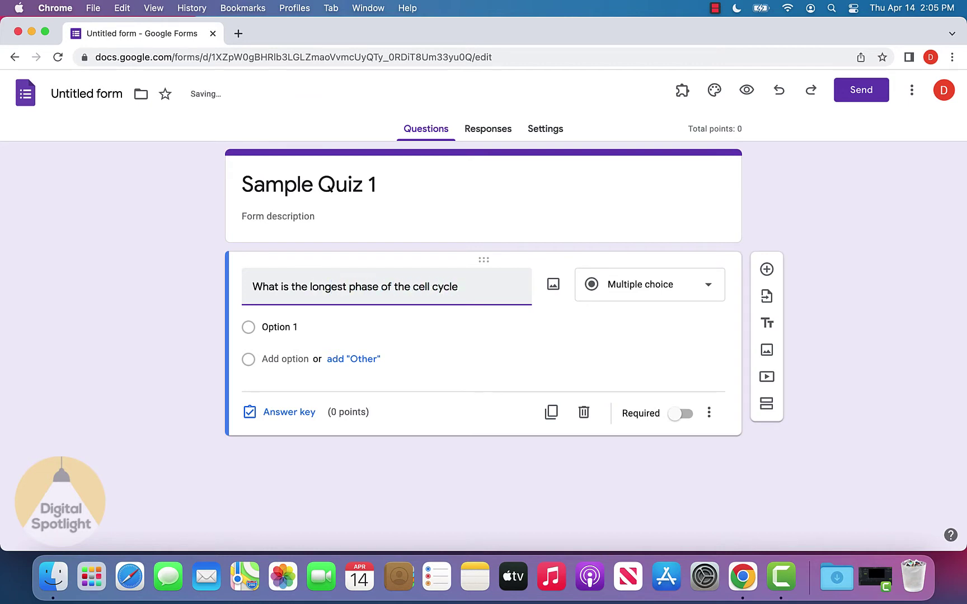
text(?)
Step: Enter the answer choices Prophase, Telophase and Interphase
click(311, 318)
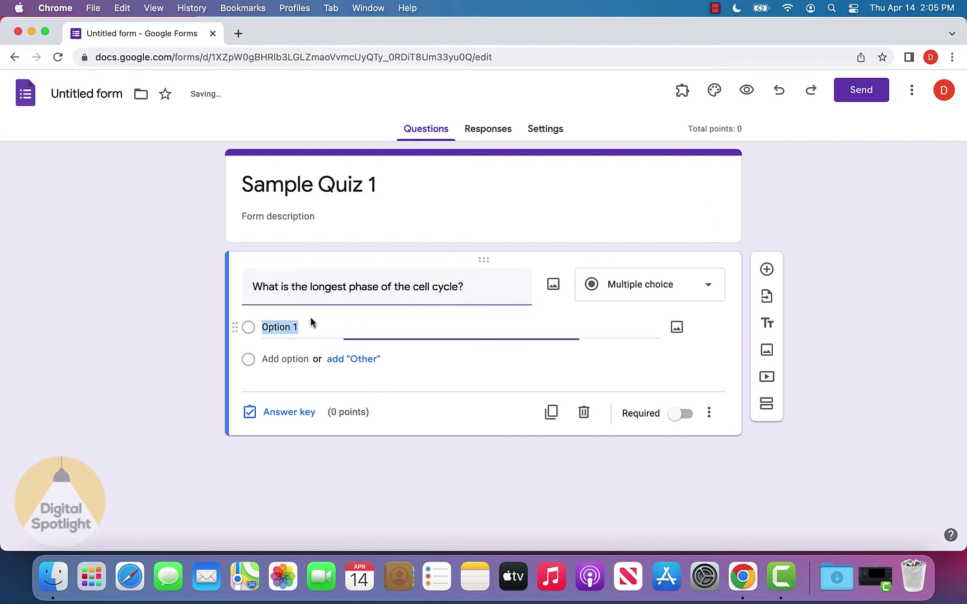
text(Prophase)
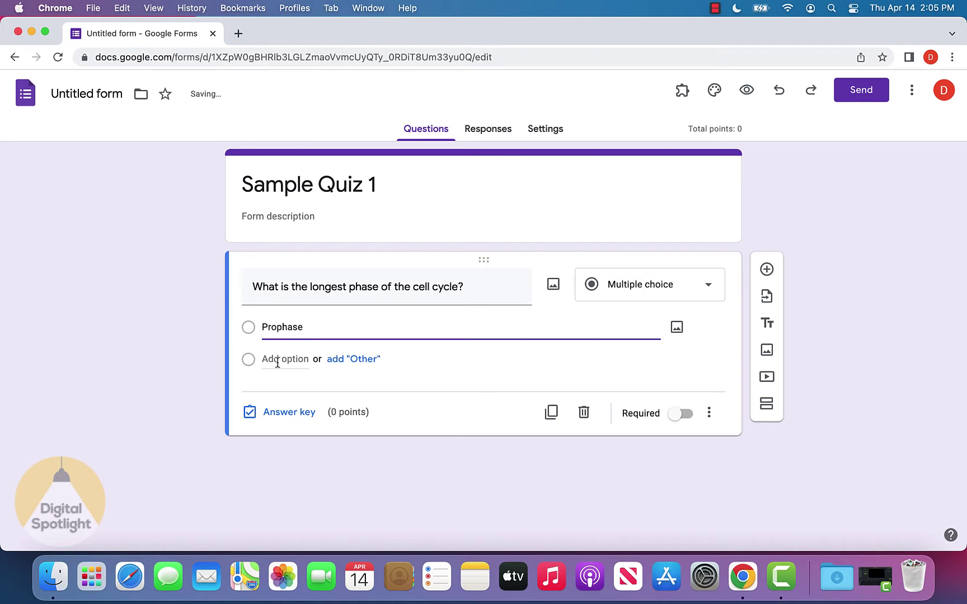
click(287, 356)
text(Telophase)
click(277, 390)
text(Interphase)
click(483, 439)
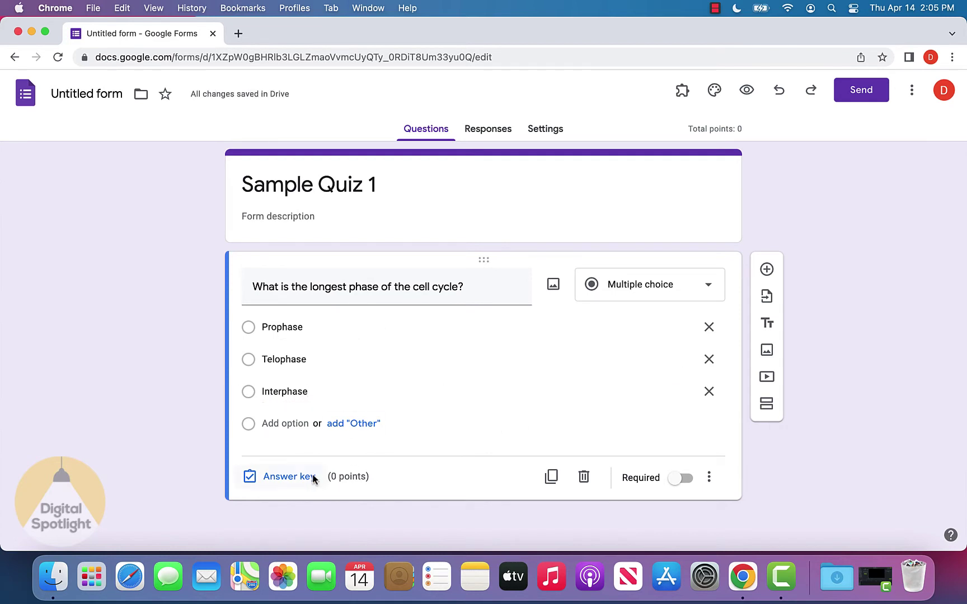
Step: Mark Interphase as the correct answer worth 1 point and make the question required
click(283, 484)
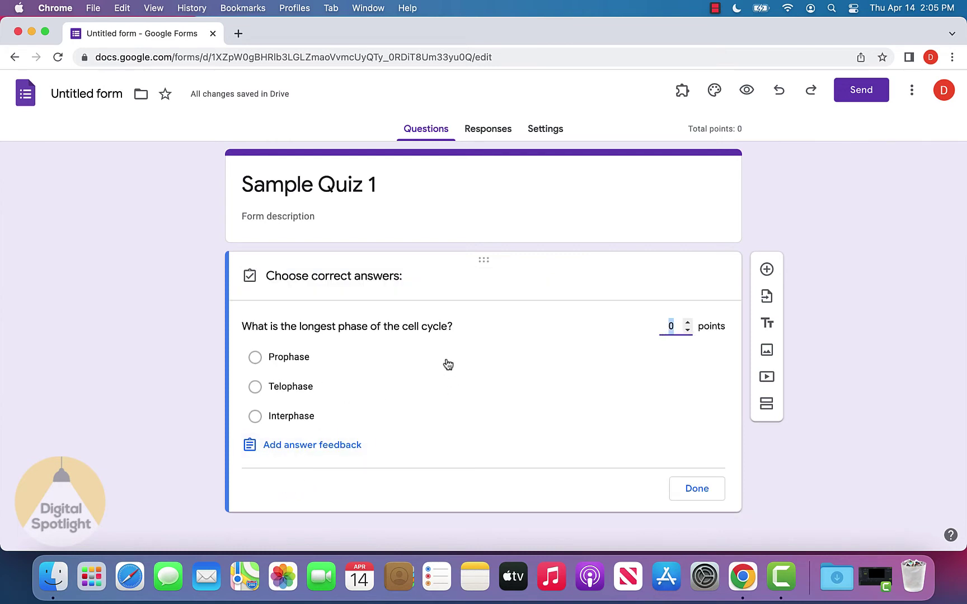
click(302, 418)
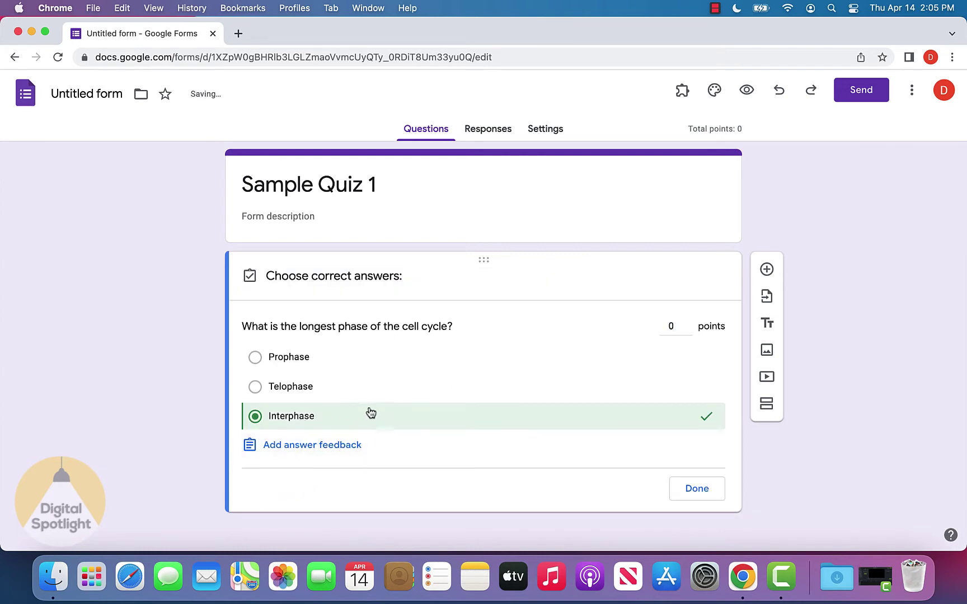
click(687, 322)
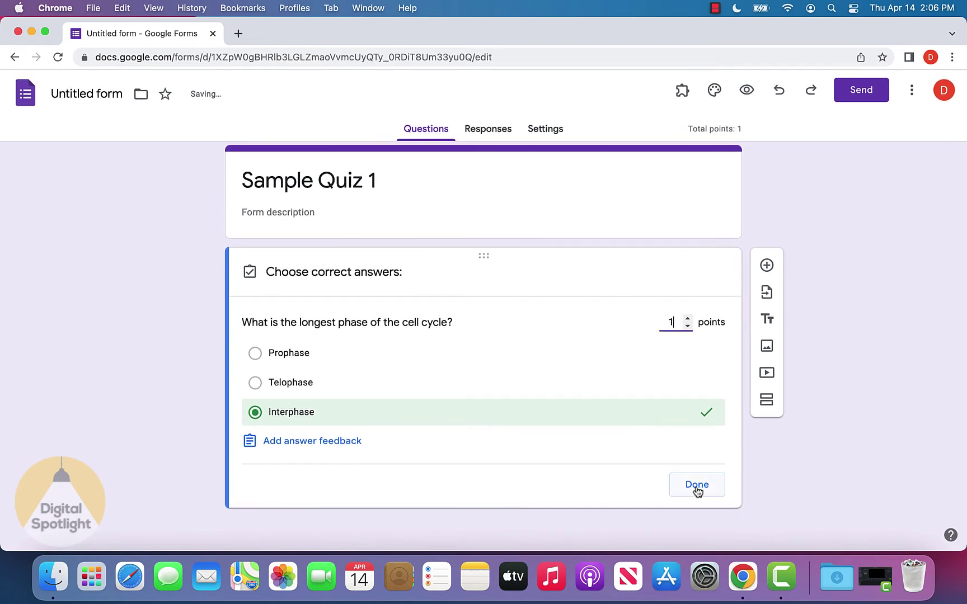
click(697, 489)
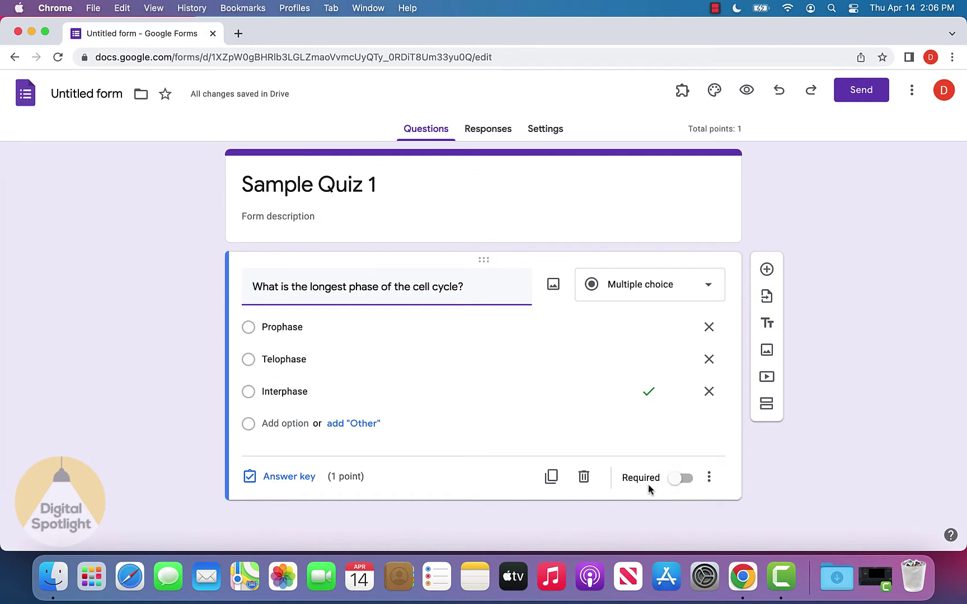
click(676, 480)
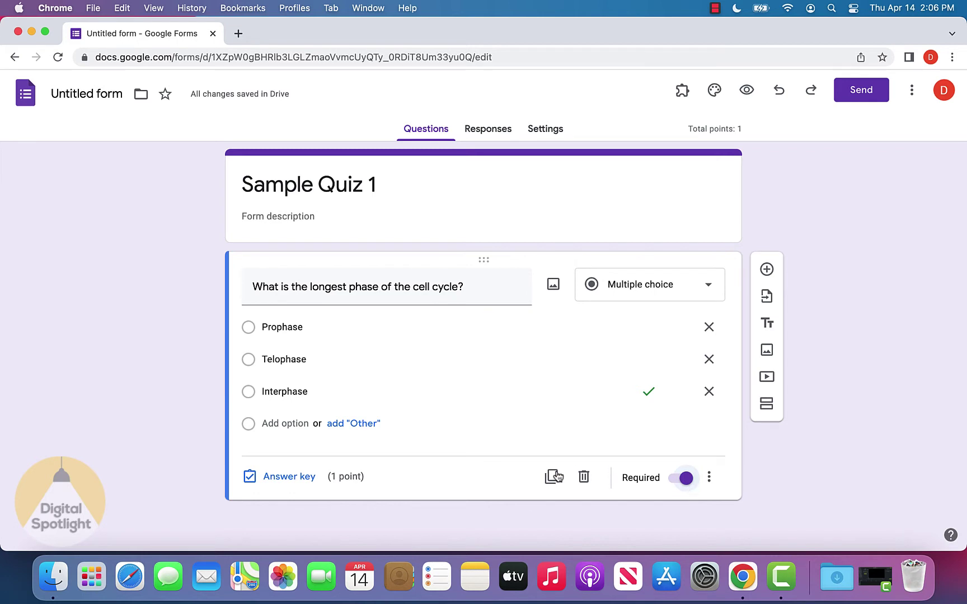
Step: Add a short-answer question 'What is the process of cell division called'
click(767, 269)
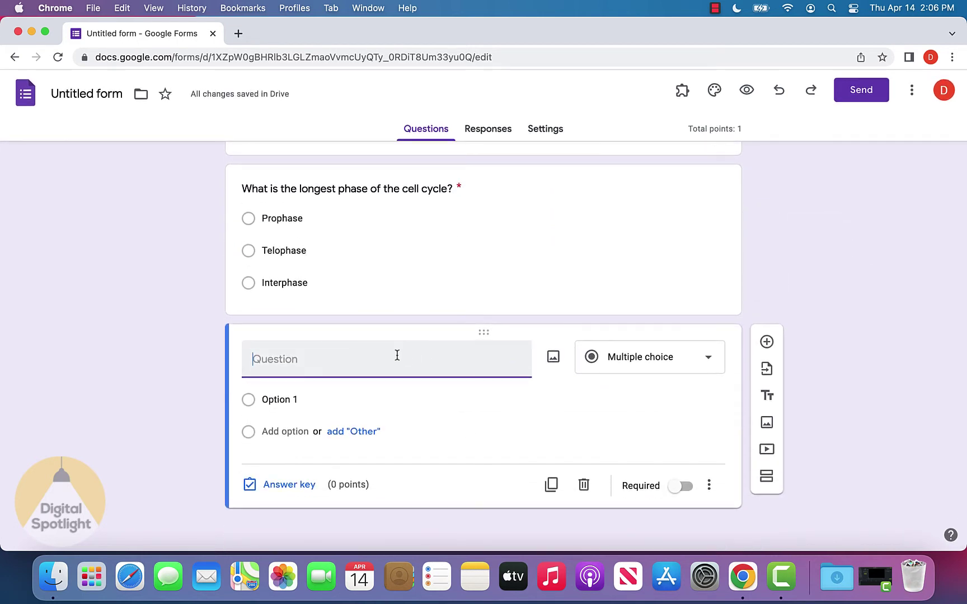
text(What is)
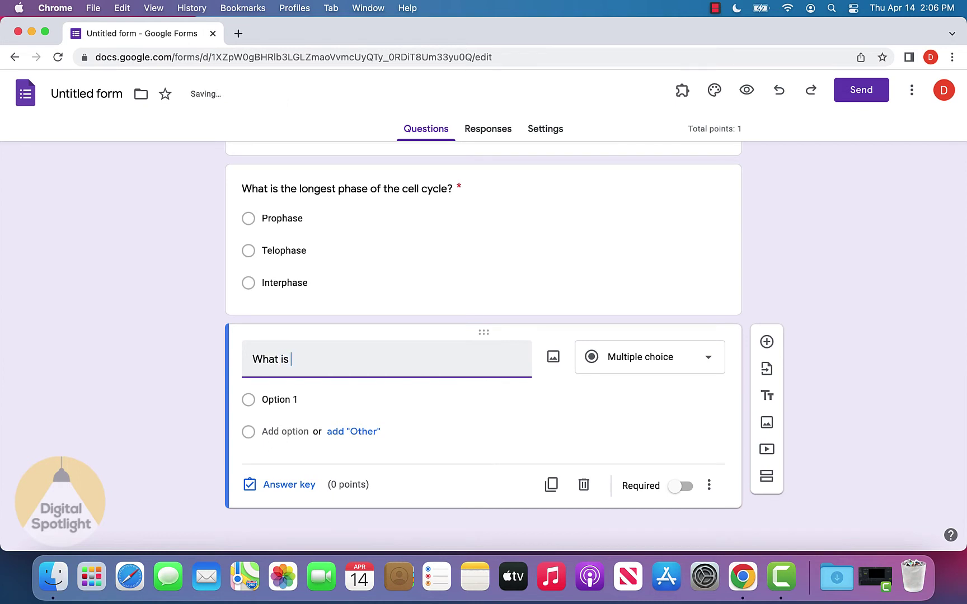
text( the process of cell division called?)
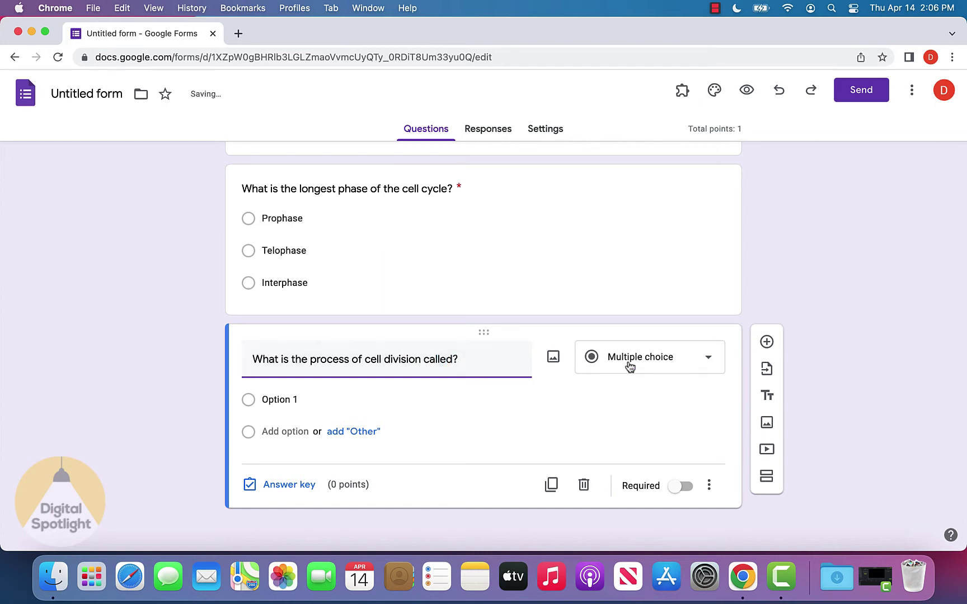
click(638, 361)
click(642, 159)
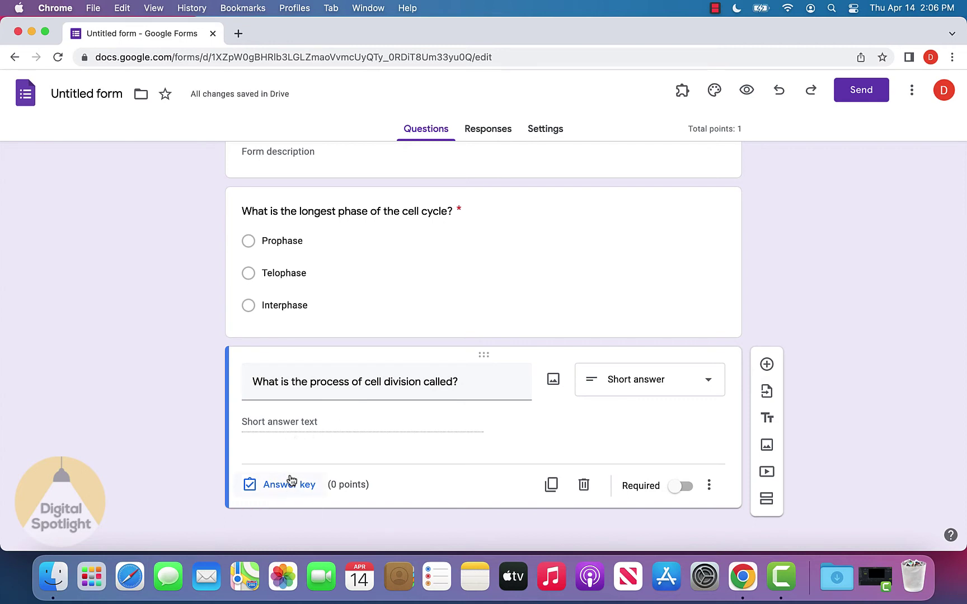
Step: Add Mitosis and mitosis as the cell-division question's accepted correct answers
click(296, 493)
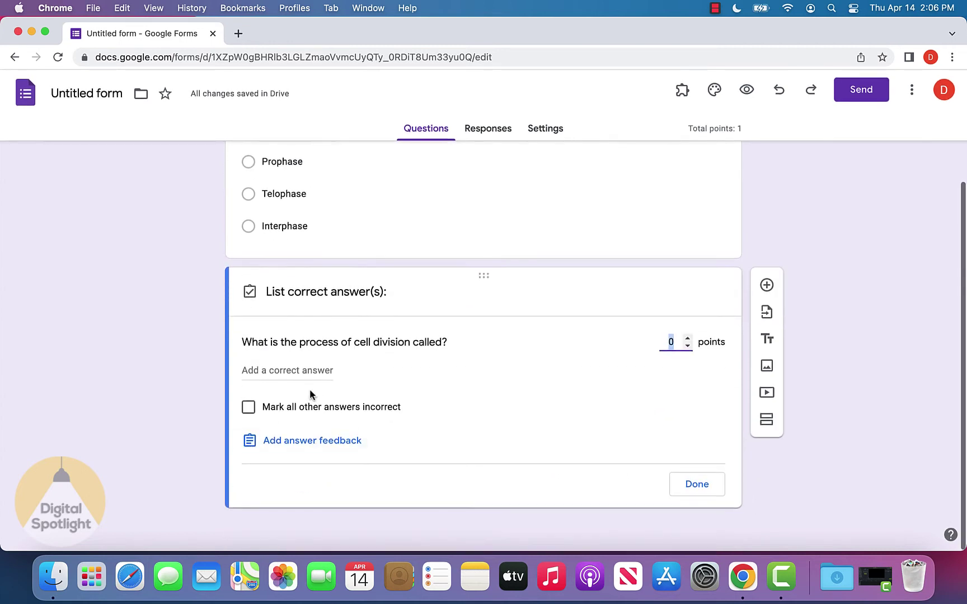
click(308, 373)
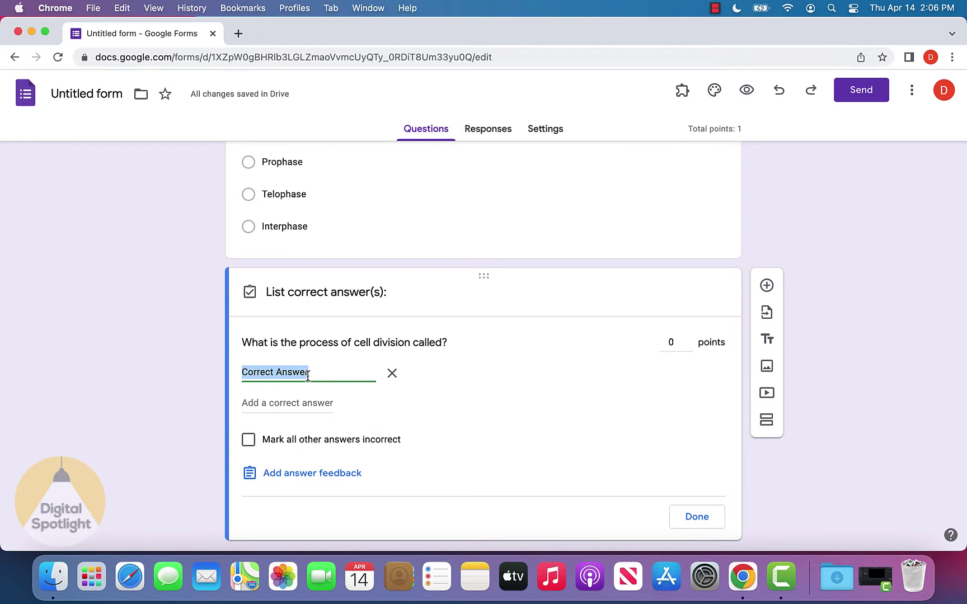
text(Interphase)
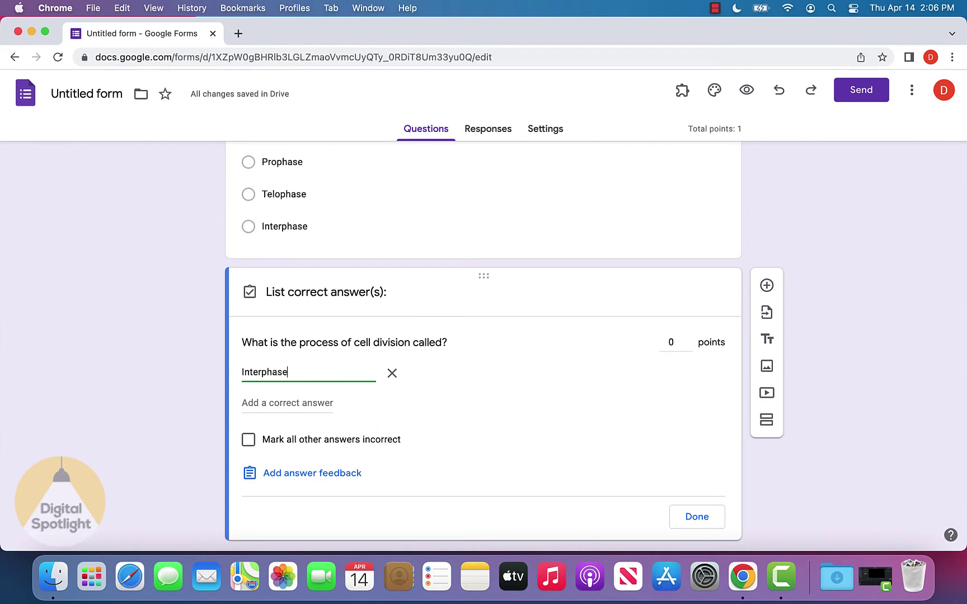
key(super+a)
key(BackSpace)
text(Mitosis)
click(306, 402)
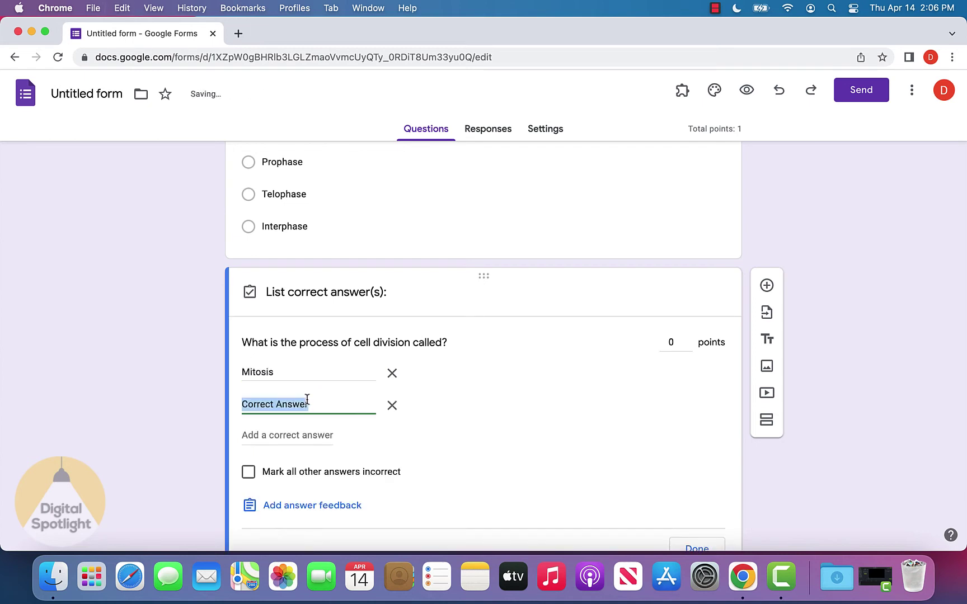
text(mitosis)
scroll(398, 427, down, 2)
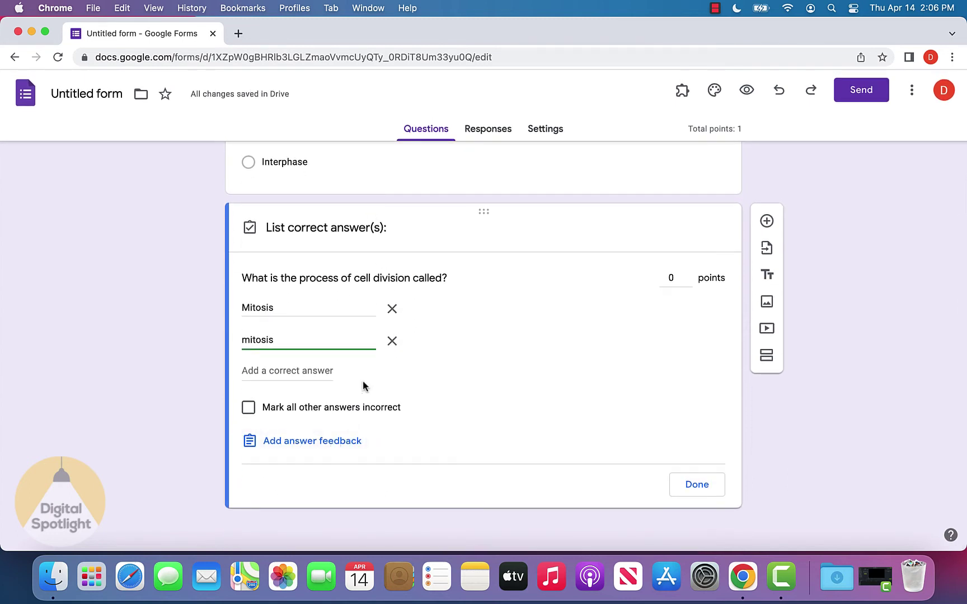
Step: Add 'Good job!' as answer feedback for the cell-division question
click(324, 450)
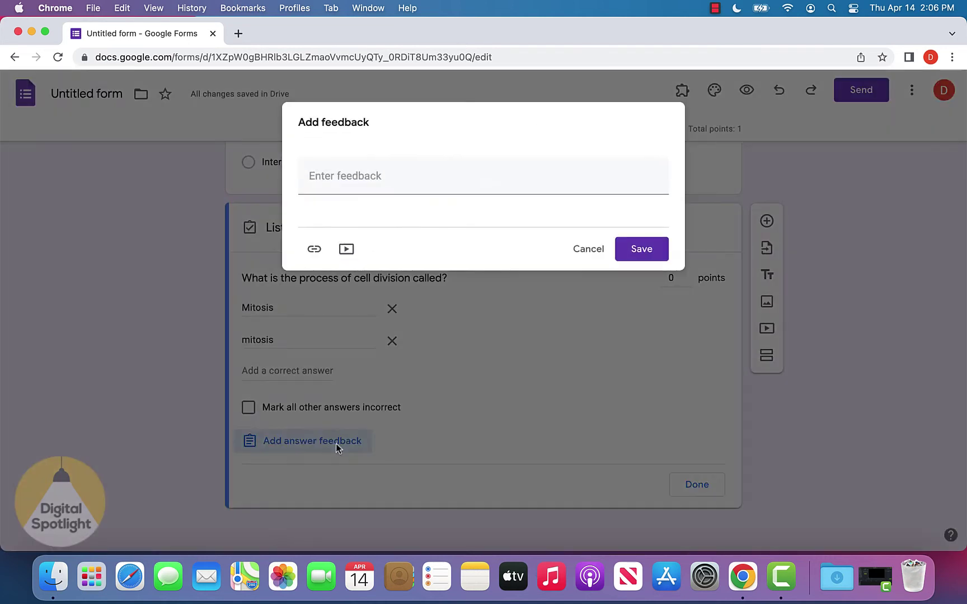
click(422, 173)
text(Good job!)
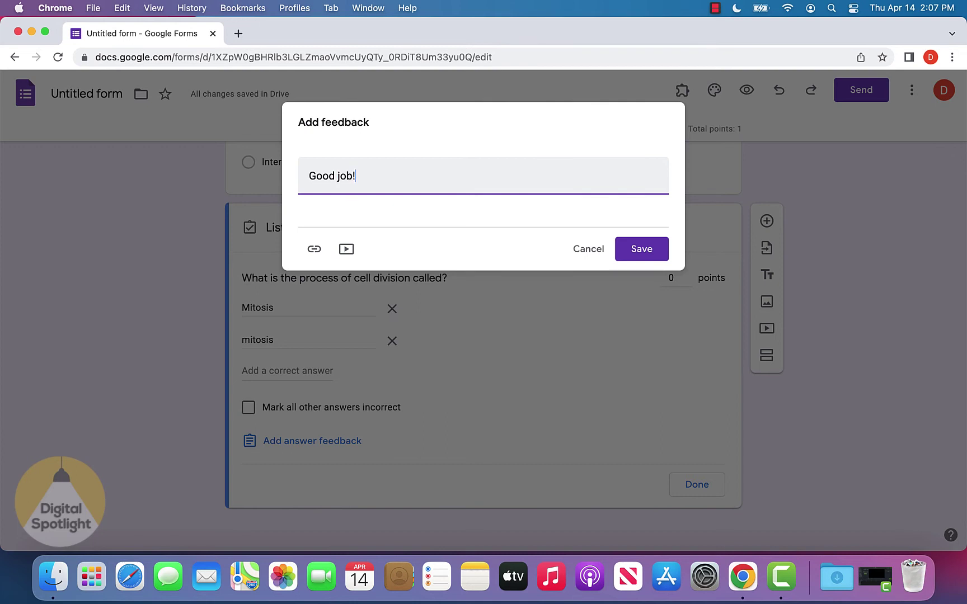
click(630, 250)
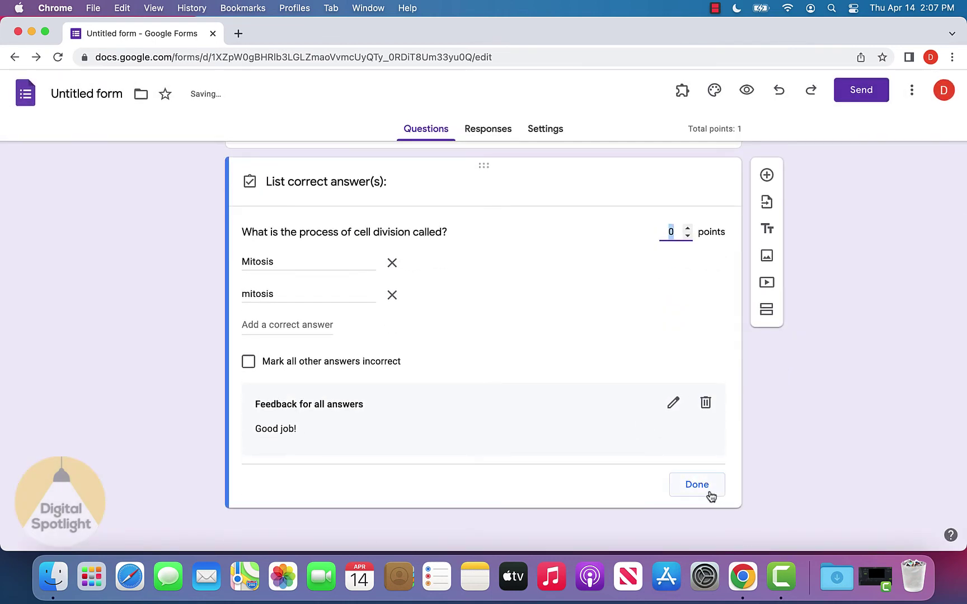
Step: Mark all other answers incorrect and make the question worth 2 points
click(251, 363)
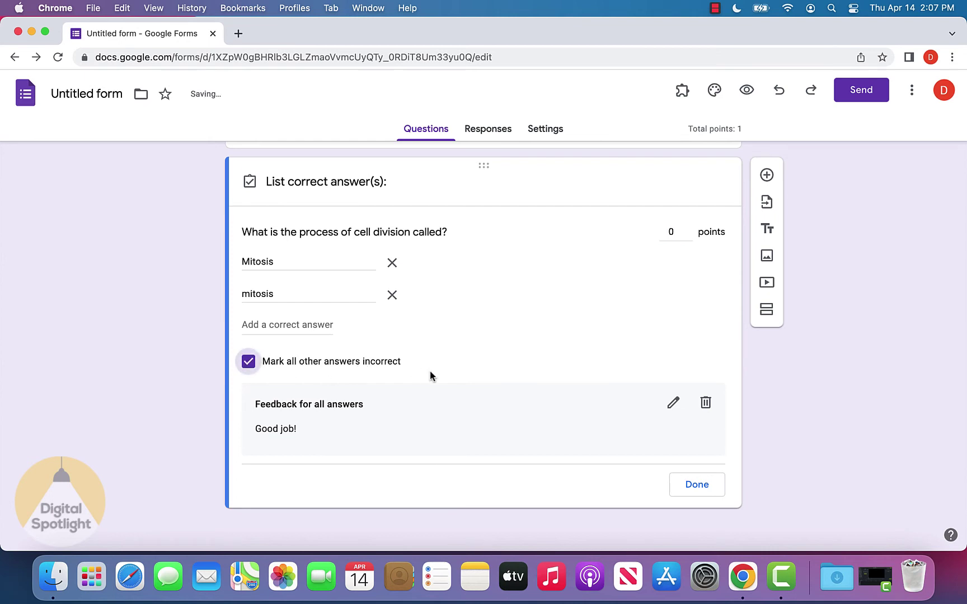
click(694, 232)
click(689, 229)
click(702, 485)
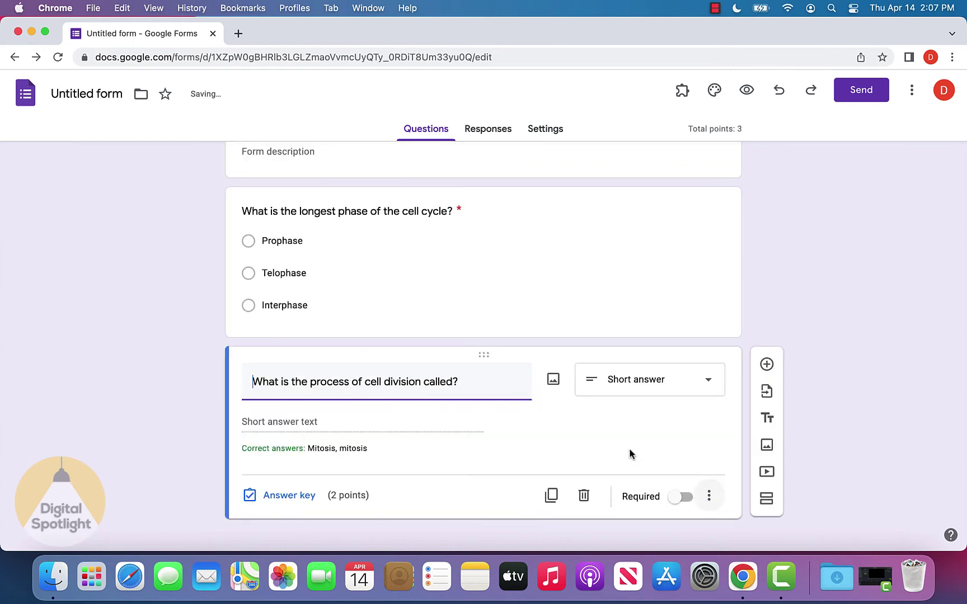
scroll(483, 435, up, 3)
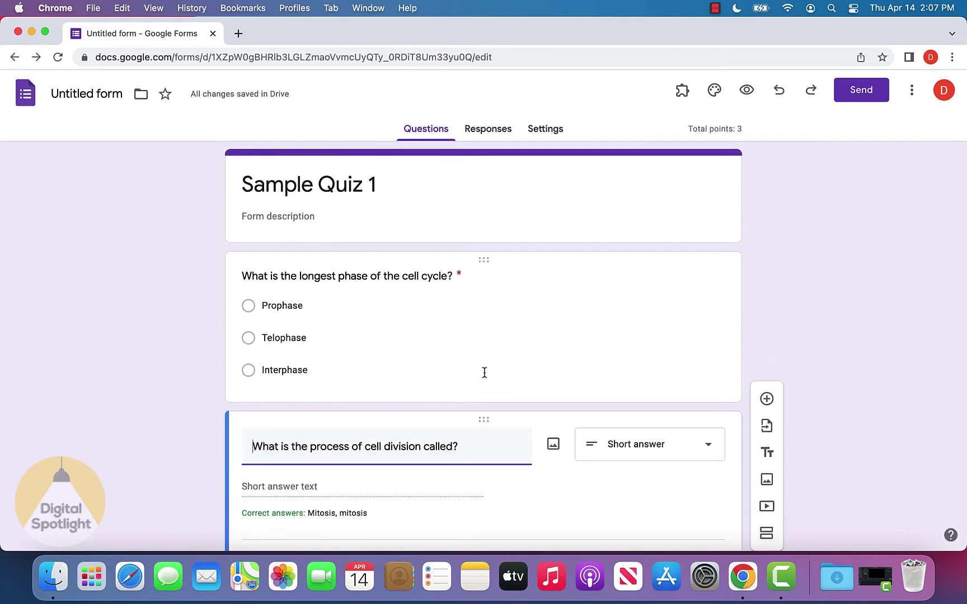
Step: Make the cell-division question required
scroll(501, 251, down, 3)
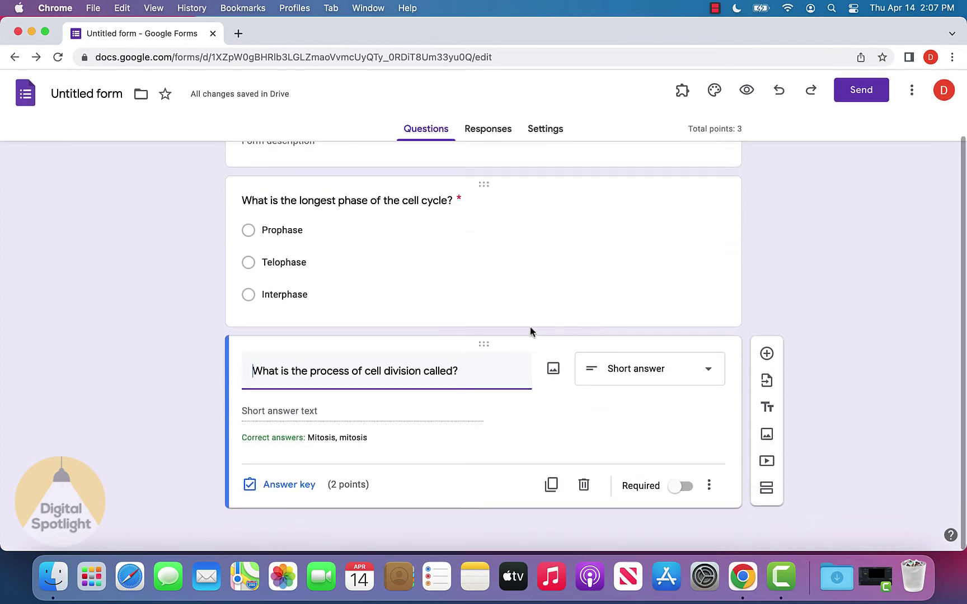
click(679, 488)
scroll(678, 489, up, 3)
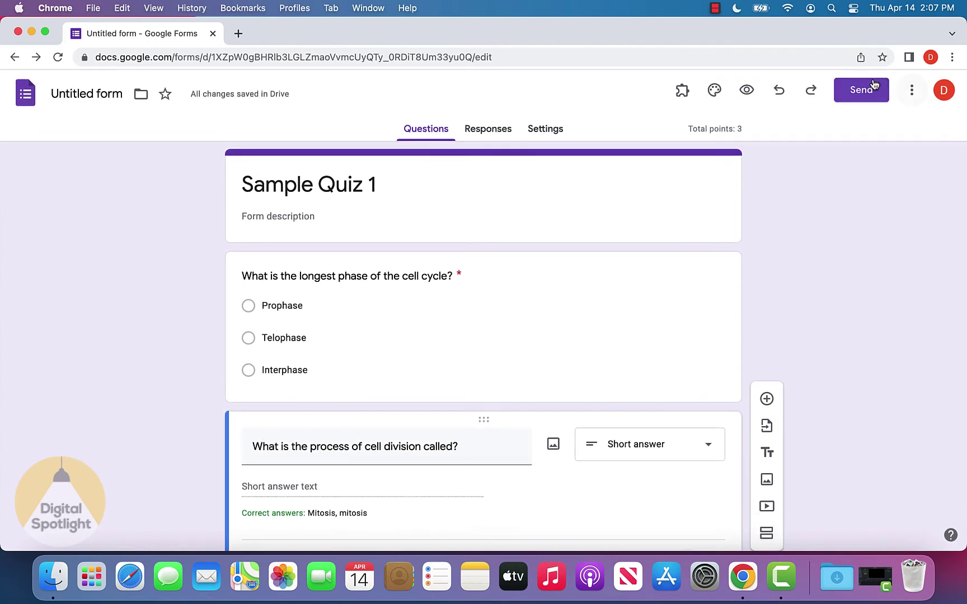
Step: Copy the quiz's shortened forms.gle share link from Send form
click(854, 85)
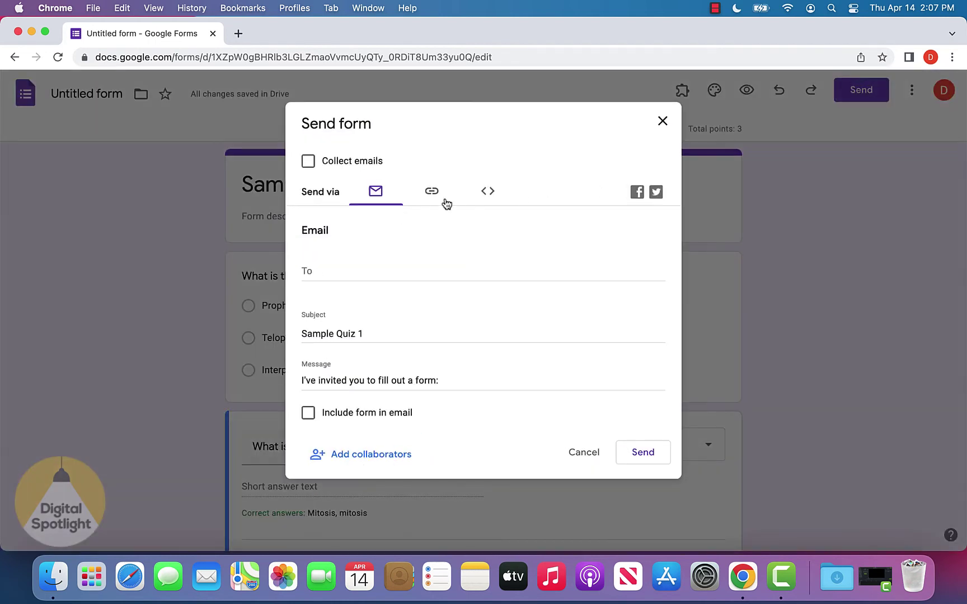
click(444, 202)
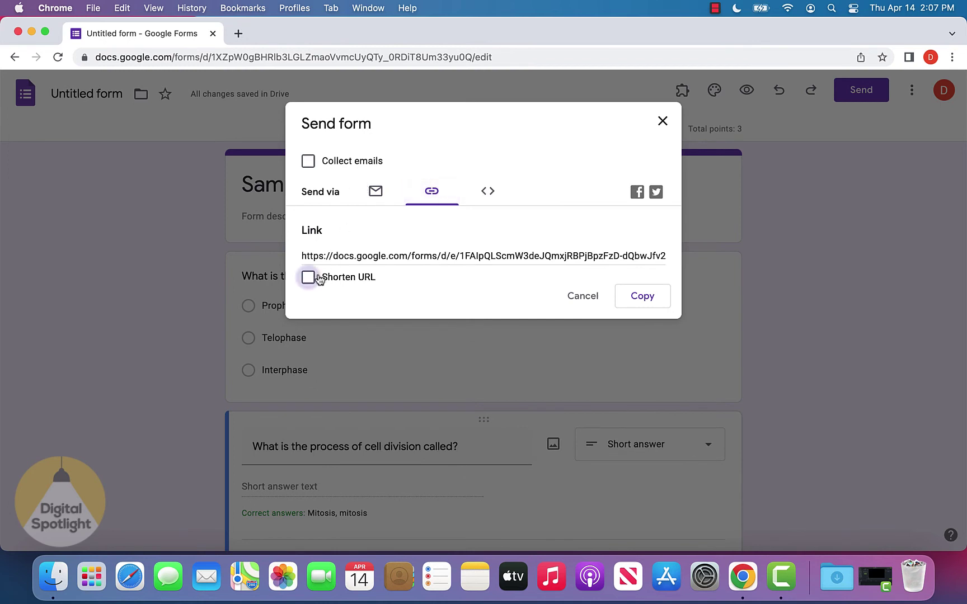
click(375, 192)
click(431, 192)
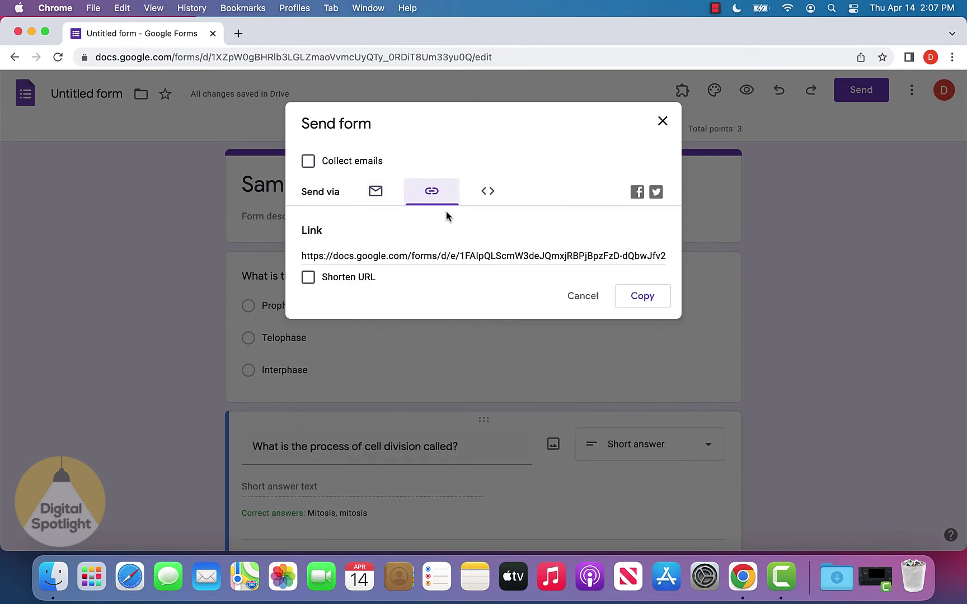
click(308, 277)
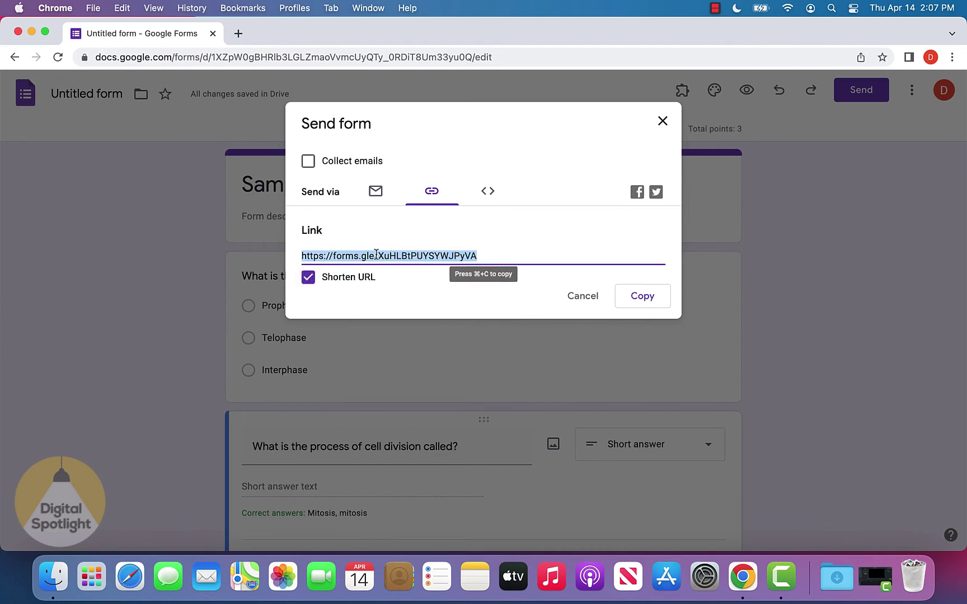
key(super+c)
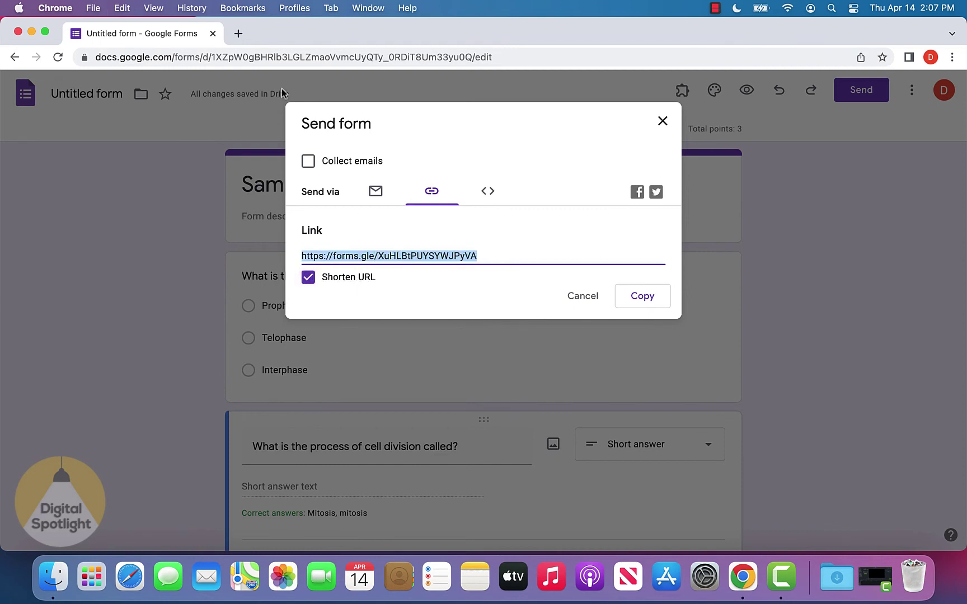
Step: Open the quiz link in a new tab and submit a wrong response: Prophase and 'idk'
click(237, 34)
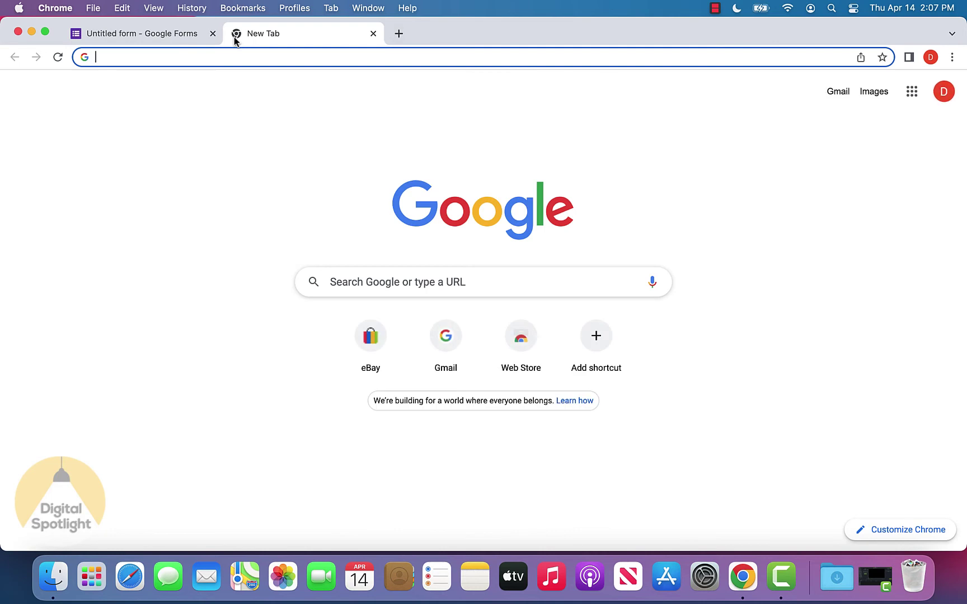
key(super+v)
key(Return)
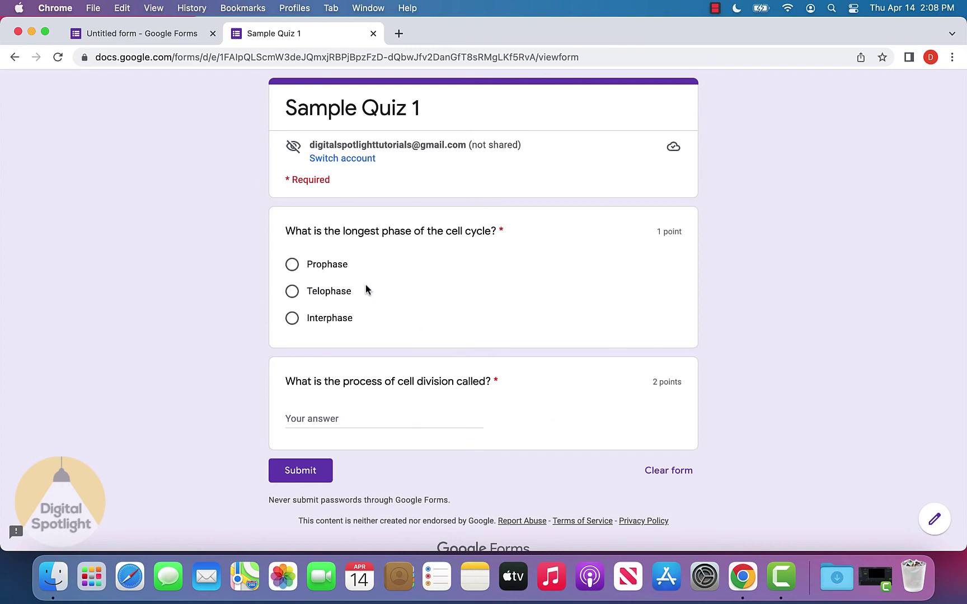
click(291, 264)
click(354, 423)
text(idk)
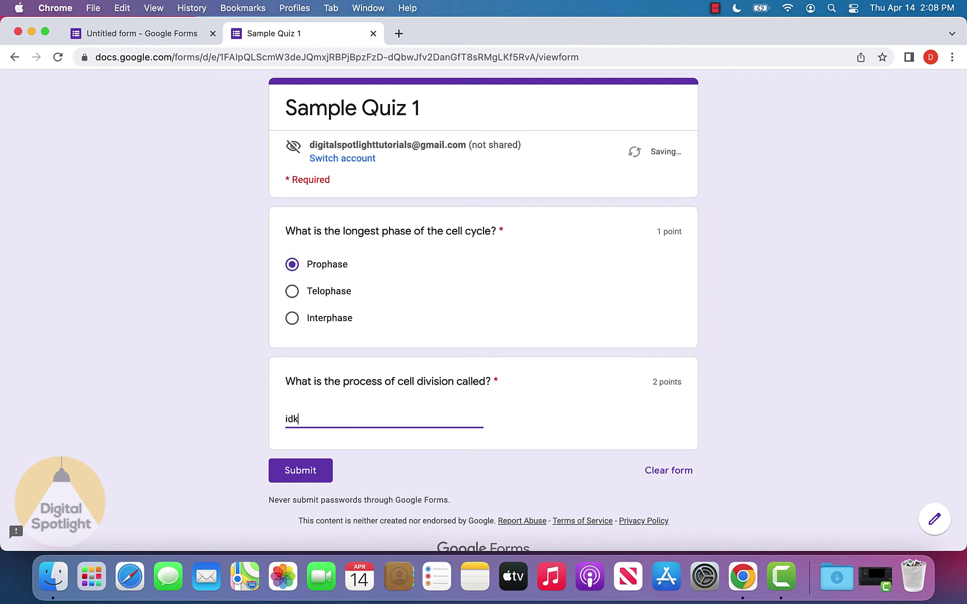
click(306, 470)
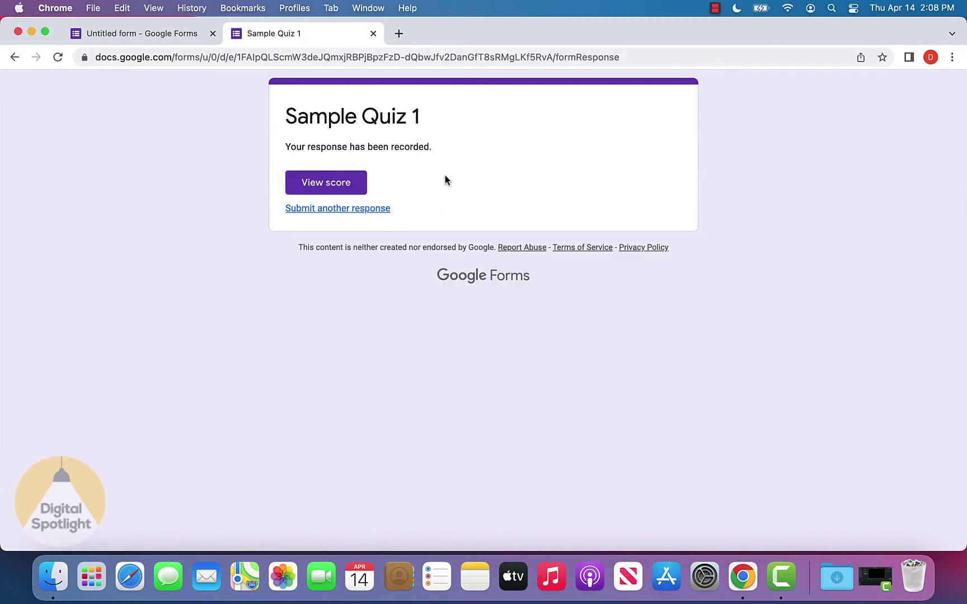
Step: View the 0/3 score for the submitted test response
click(328, 184)
scroll(366, 199, down, 3)
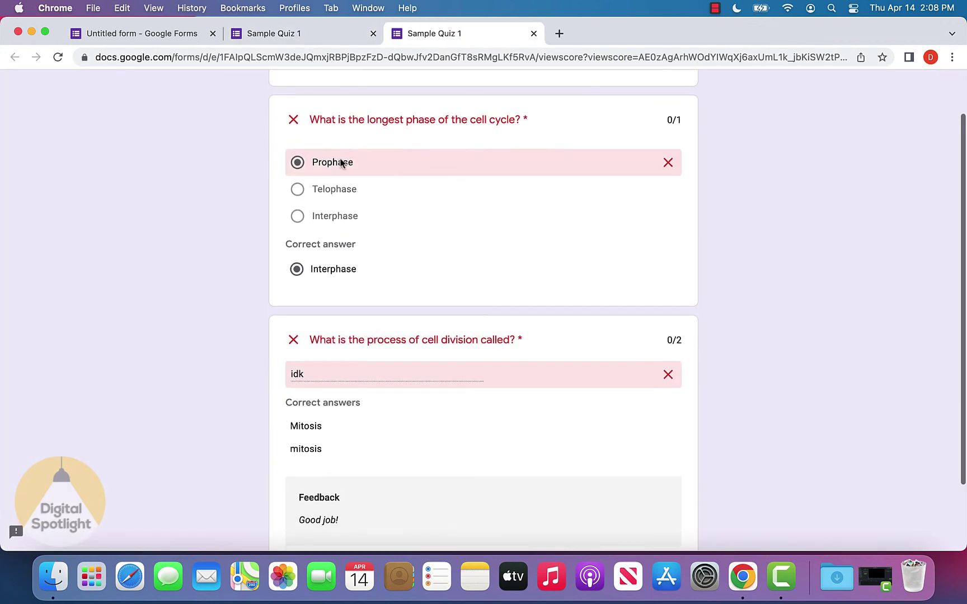
scroll(366, 163, down, 3)
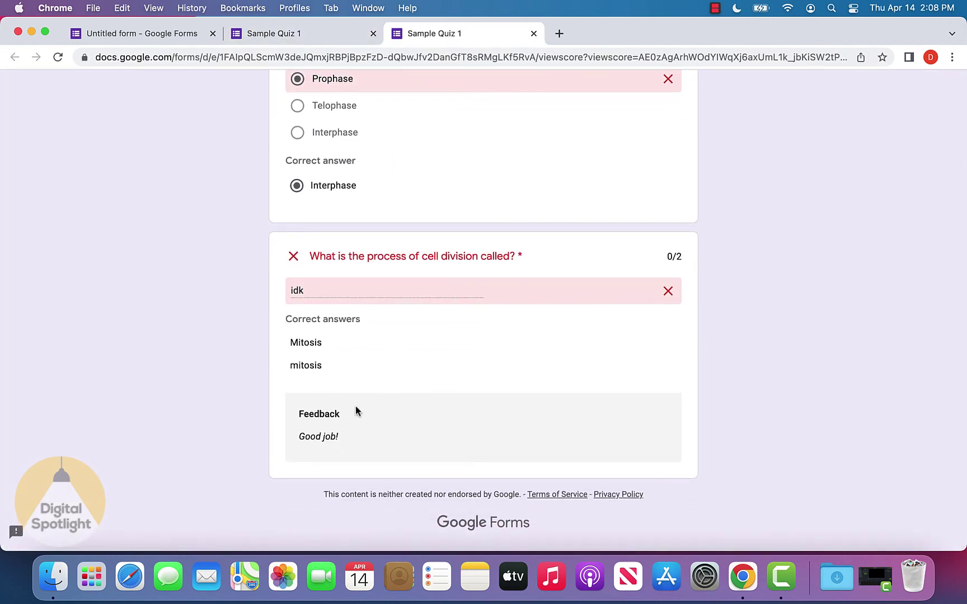
scroll(332, 422, up, 5)
click(533, 33)
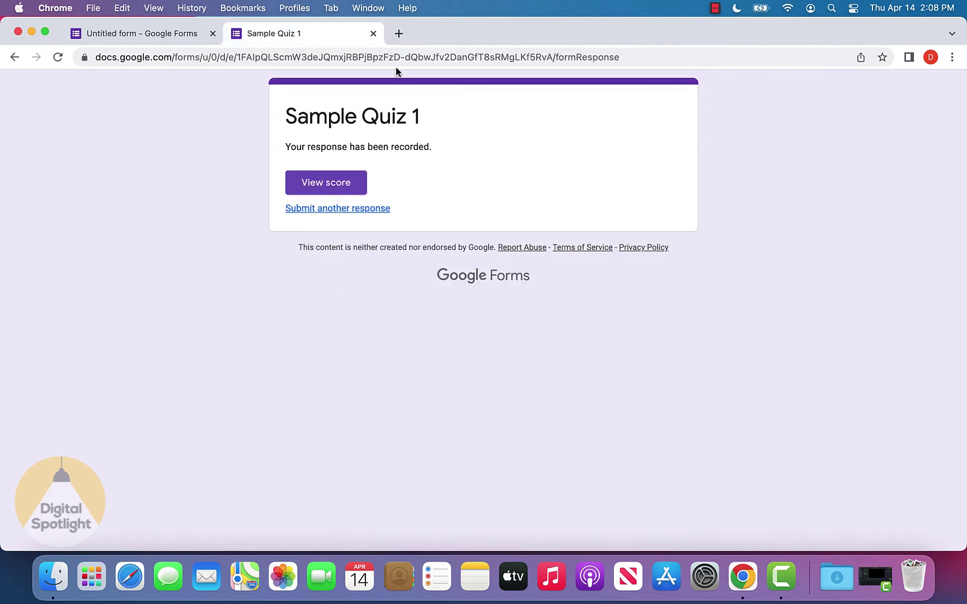
Step: Start another response choosing Interphase as the cell-cycle answer
click(349, 212)
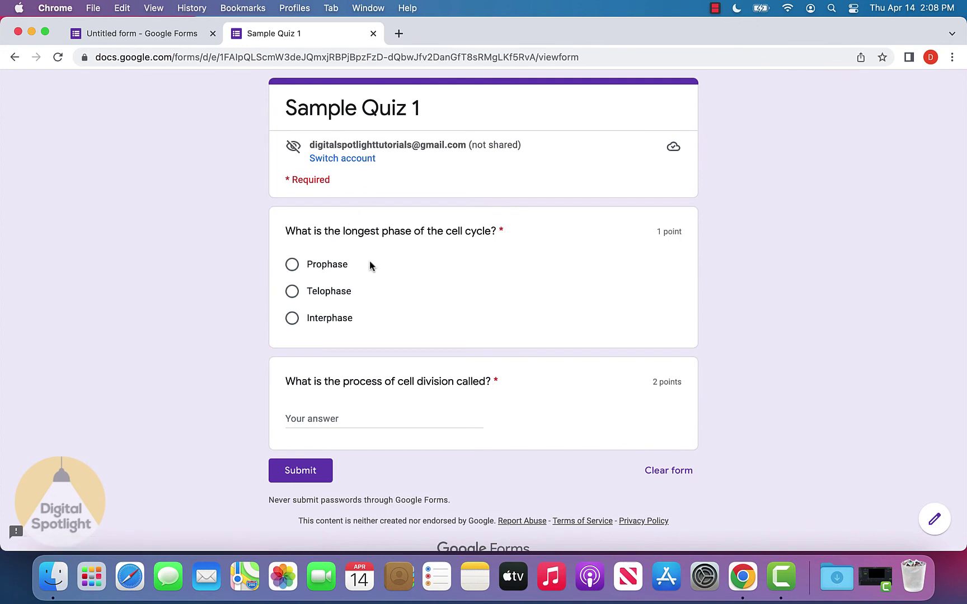
click(339, 319)
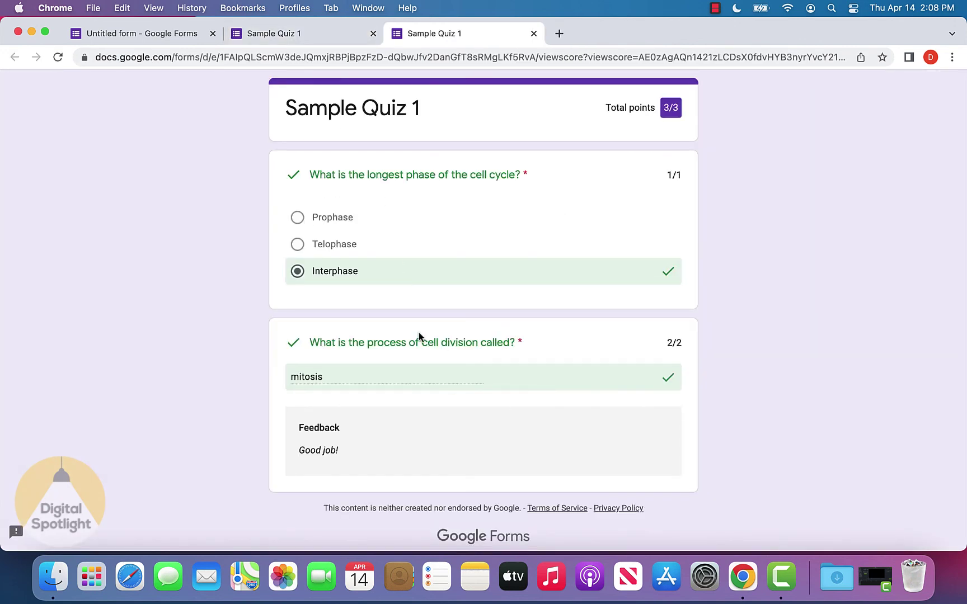
click(184, 28)
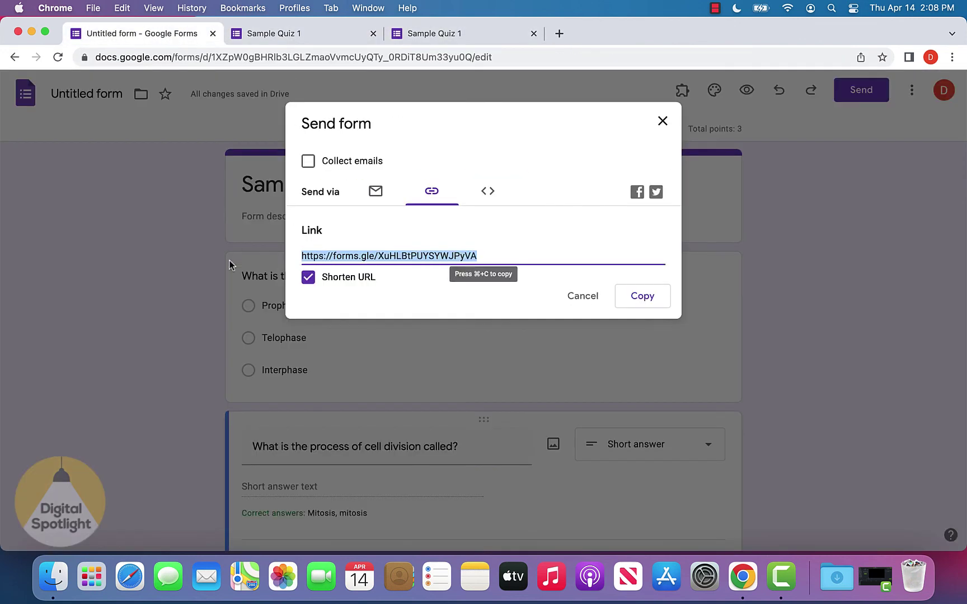
Step: Open the Responses summary and read its stats: 2 responses averaging 1.5 of 3 points, range 0–3
click(578, 302)
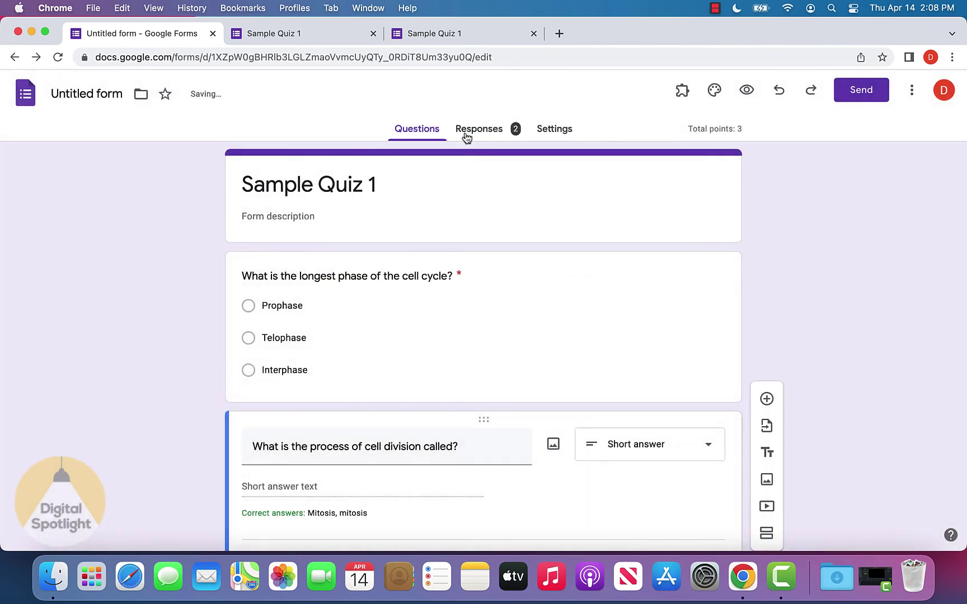
click(467, 133)
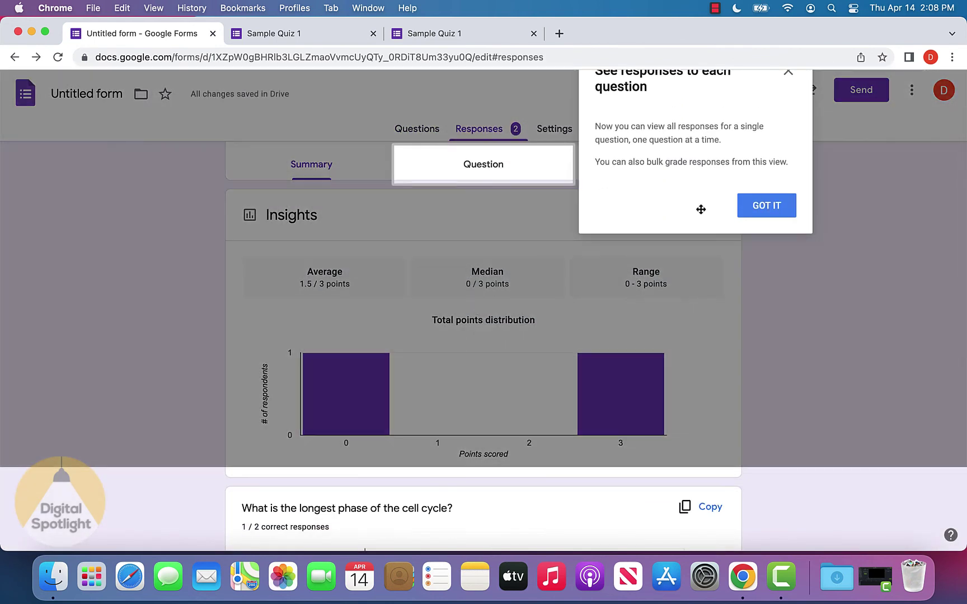
click(772, 205)
scroll(673, 350, down, 2)
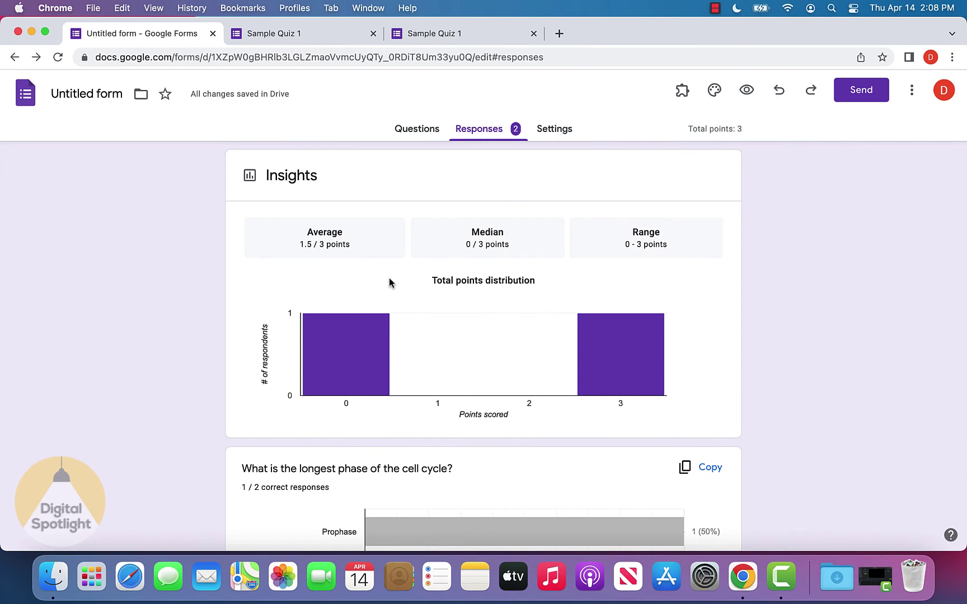
scroll(388, 280, down, 5)
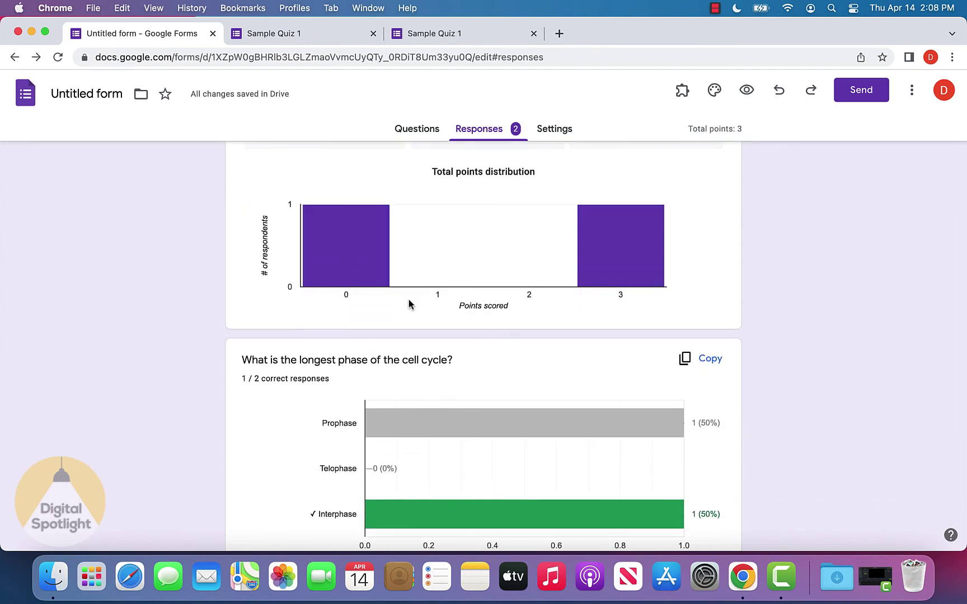
scroll(410, 305, down, 5)
scroll(449, 407, down, 5)
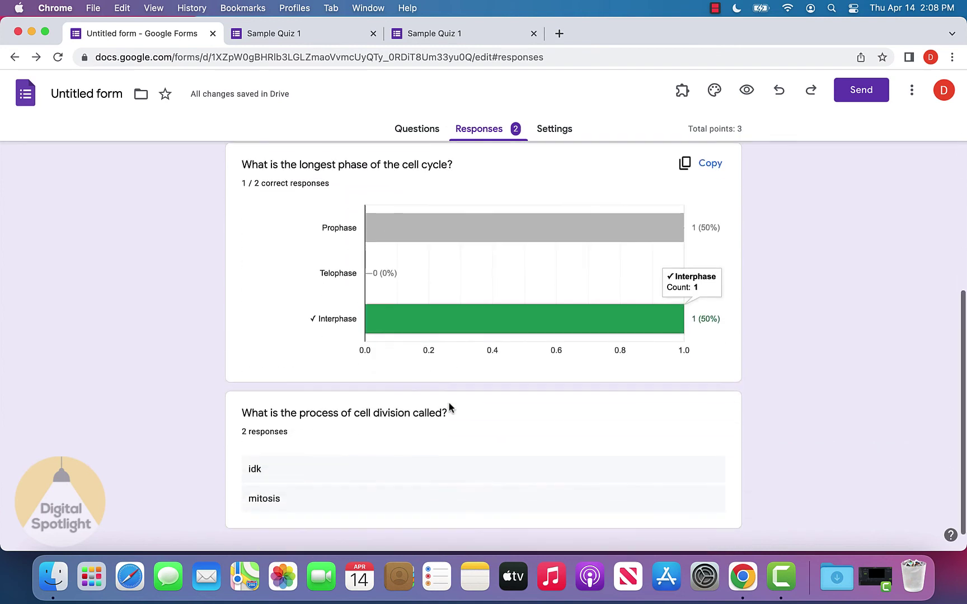
scroll(350, 456, up, 5)
scroll(378, 394, up, 15)
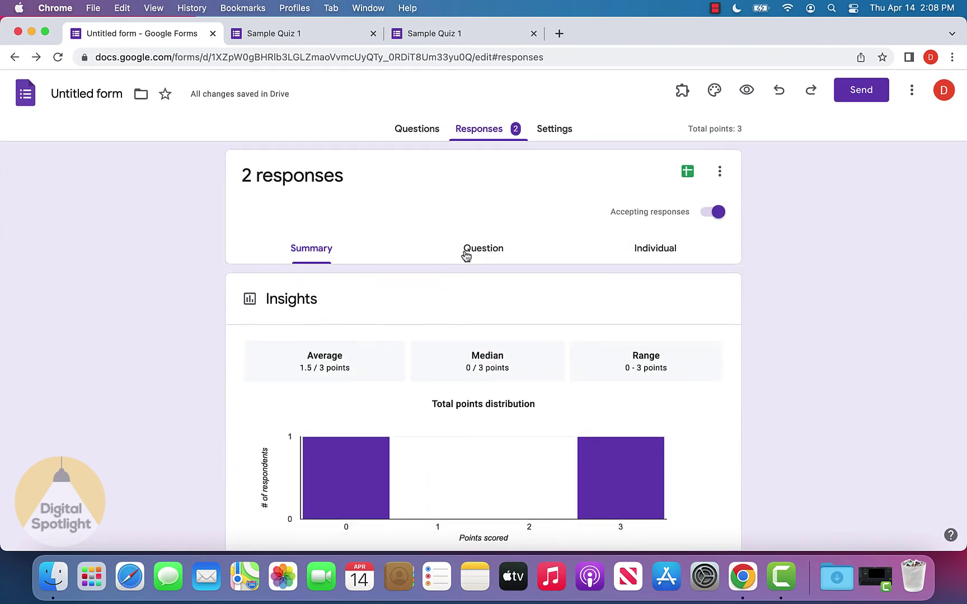
Step: Browse the responses question by question and individually, then return to the summary
click(477, 255)
click(662, 252)
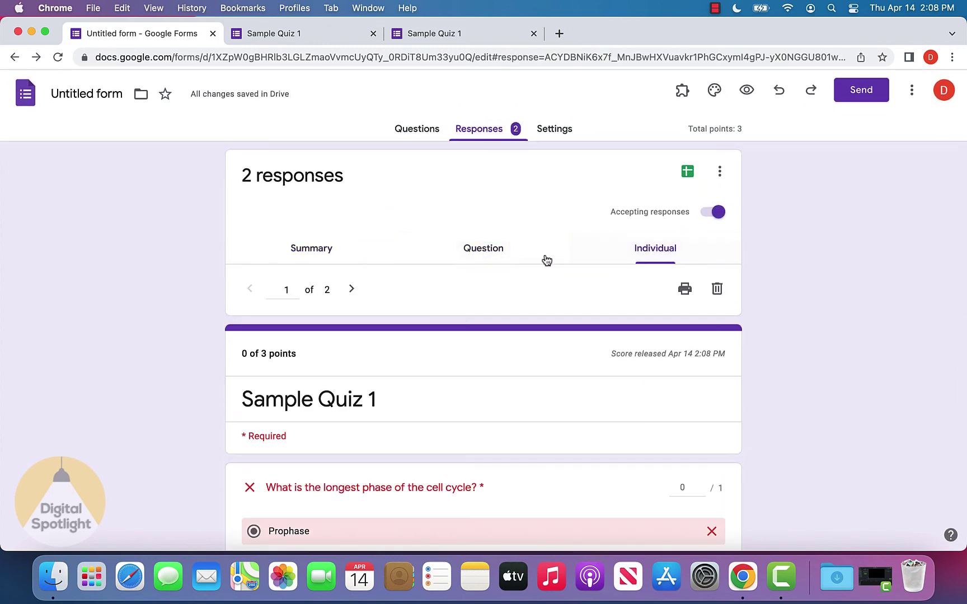
click(486, 255)
click(347, 261)
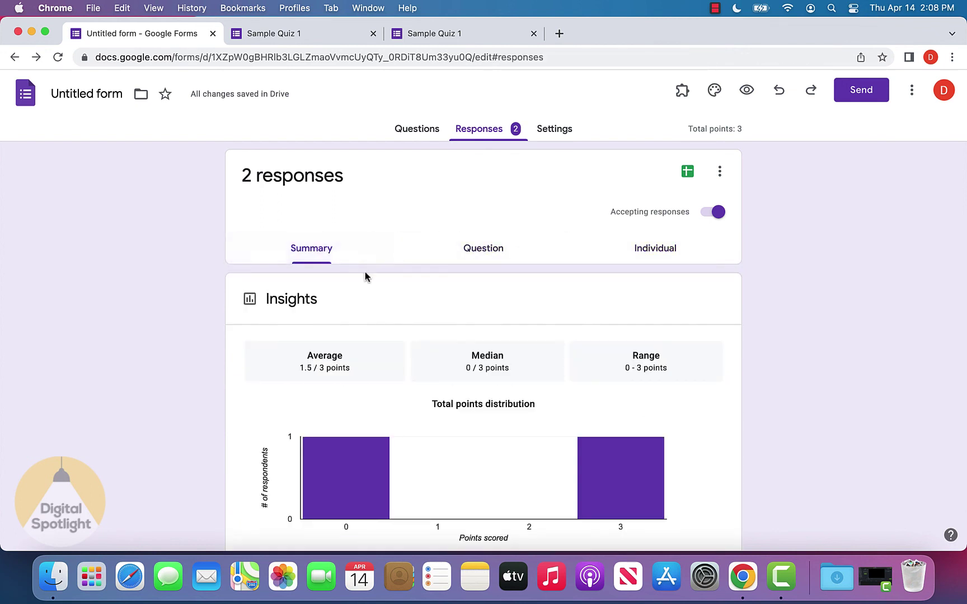